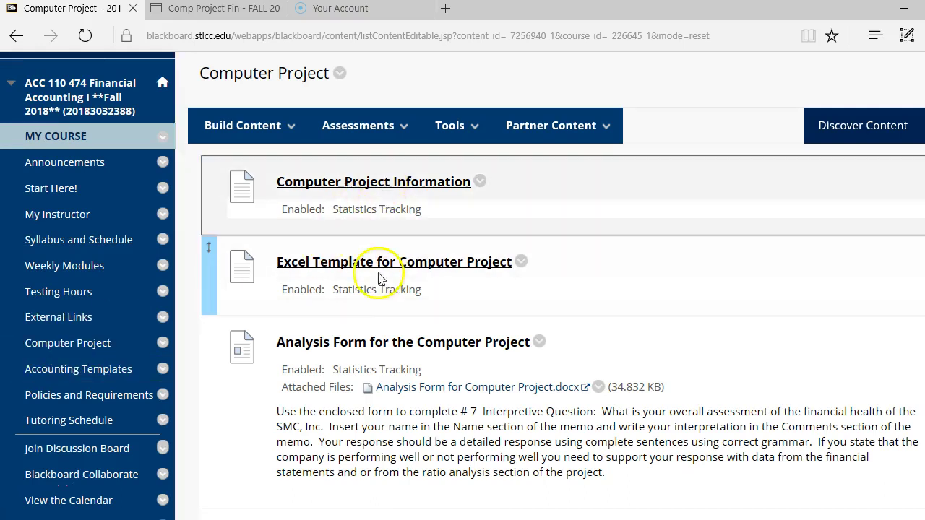
Glance at the Comp Project Fin instructions PDF, then return to the Blackboard Computer Project page.
scroll(499, 356, down, 1)
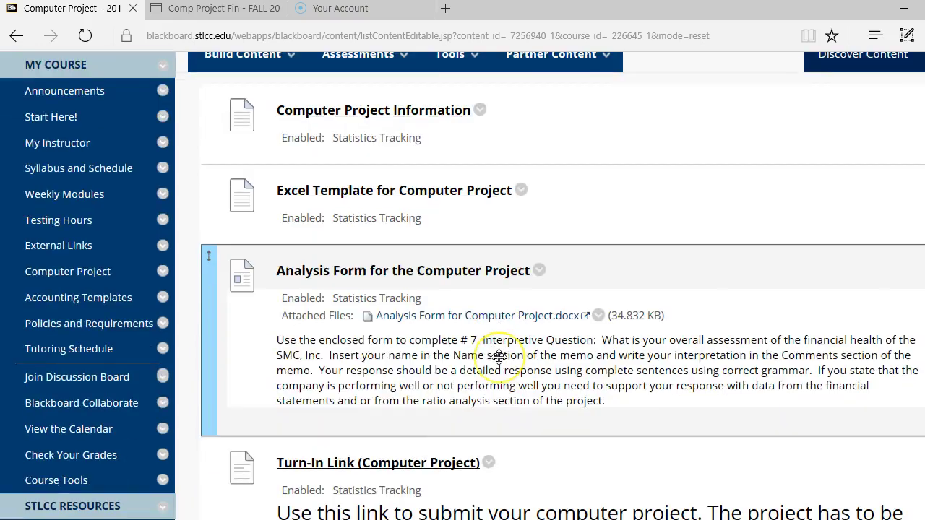
scroll(499, 356, up, 1)
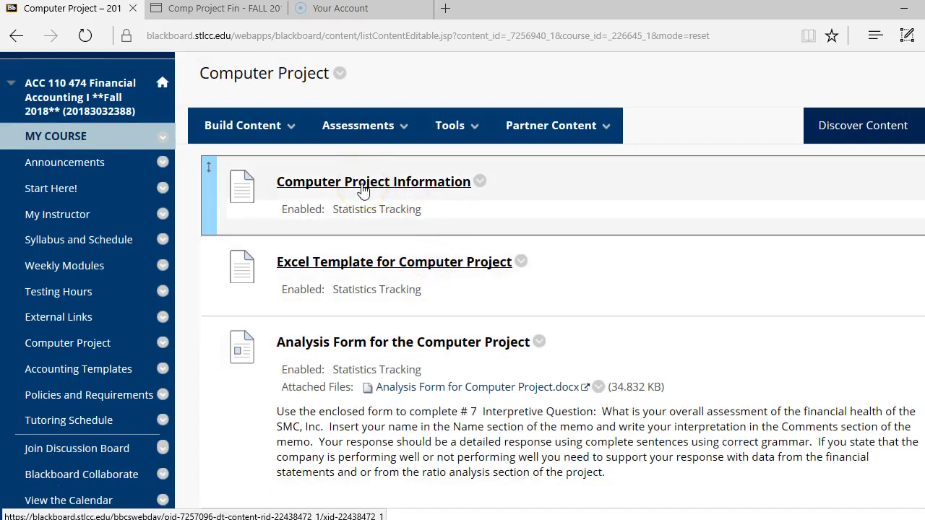
click(219, 8)
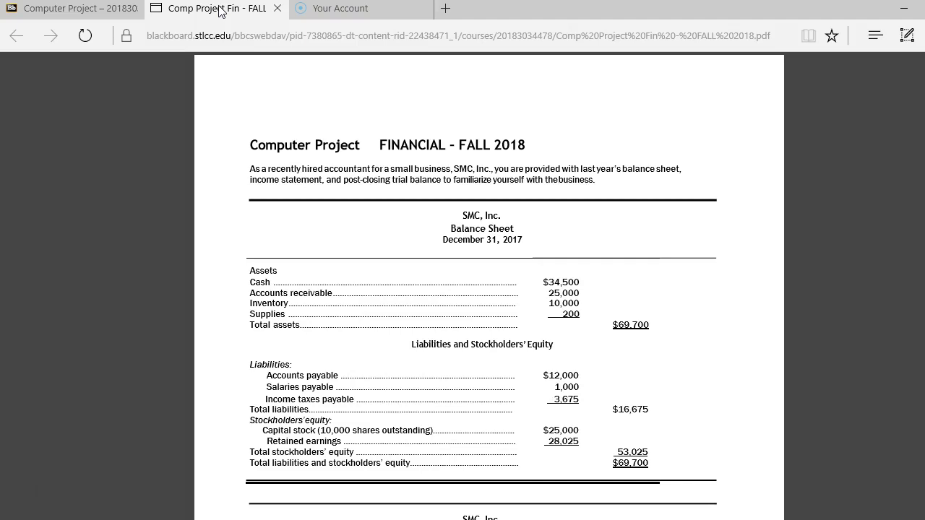
click(72, 8)
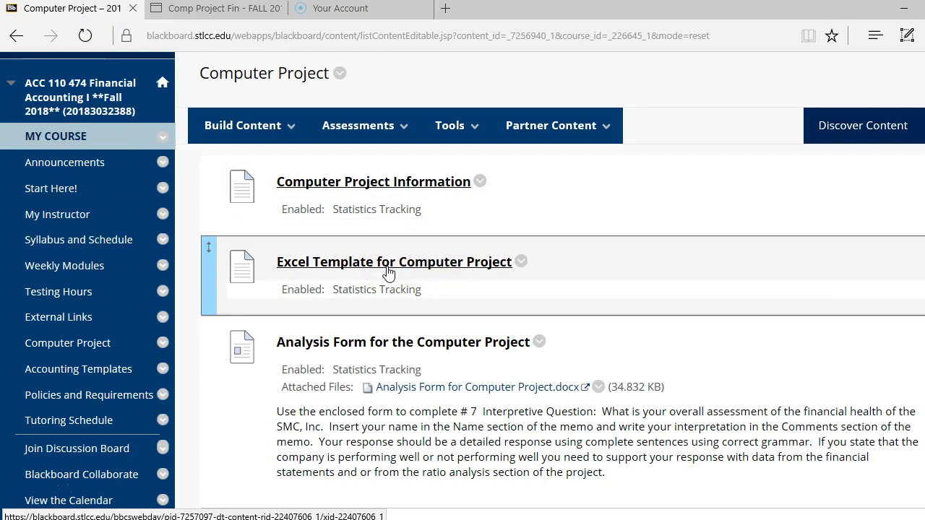
Open the Excel template at its CHART OF ACCOUNTS sheet, then switch back to Blackboard in Edge.
click(388, 263)
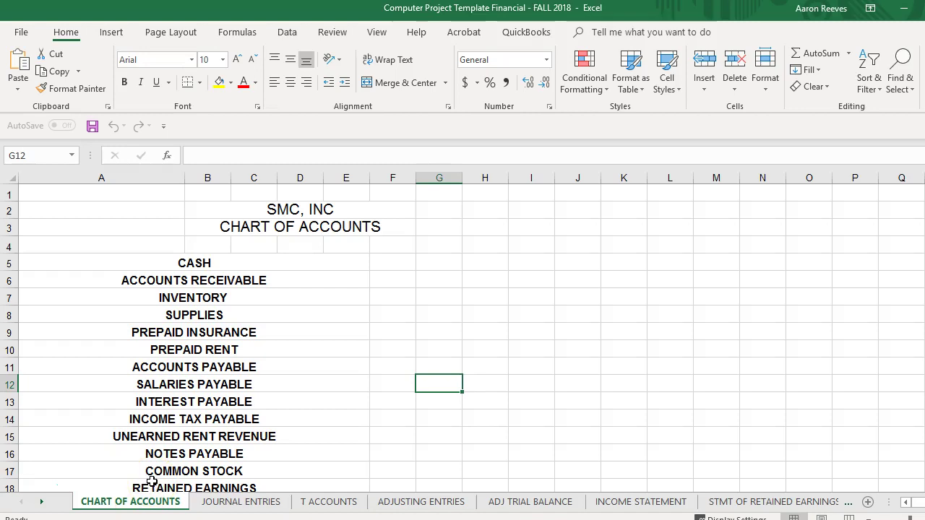
click(130, 495)
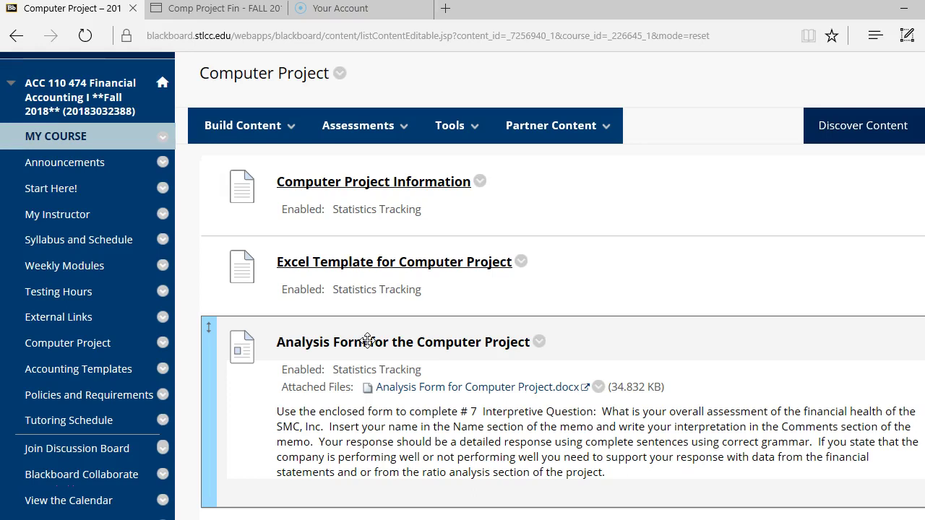
Open Analysis Form for Computer Project.docx in Word, then return to Blackboard's Turn-In Link item.
click(381, 428)
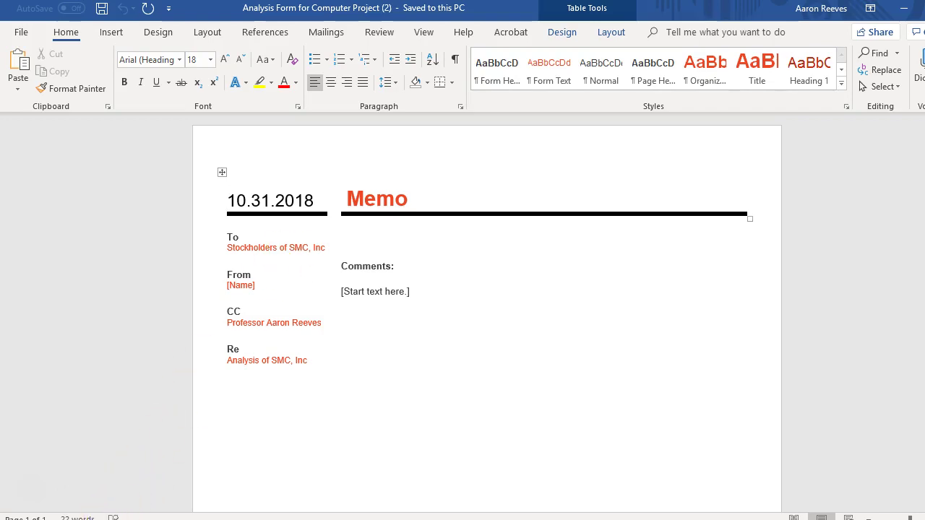
click(161, 517)
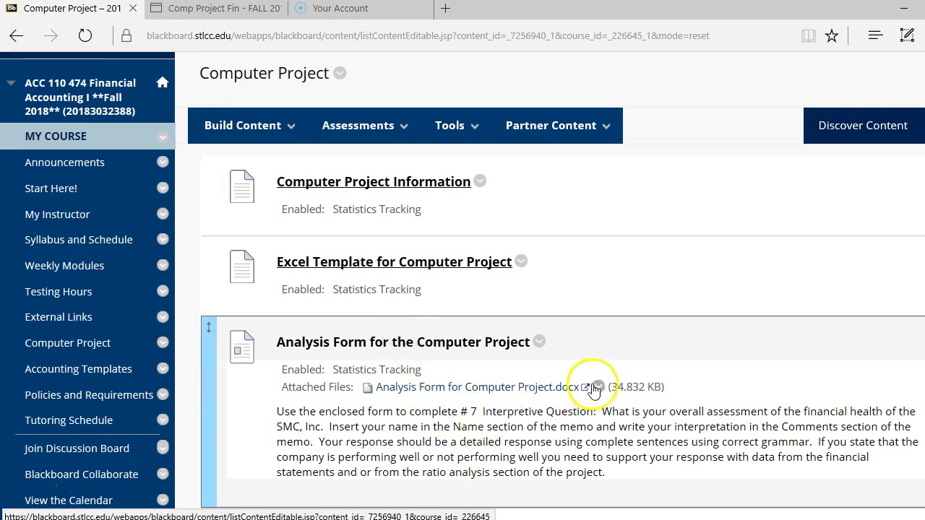
scroll(599, 386, down, 3)
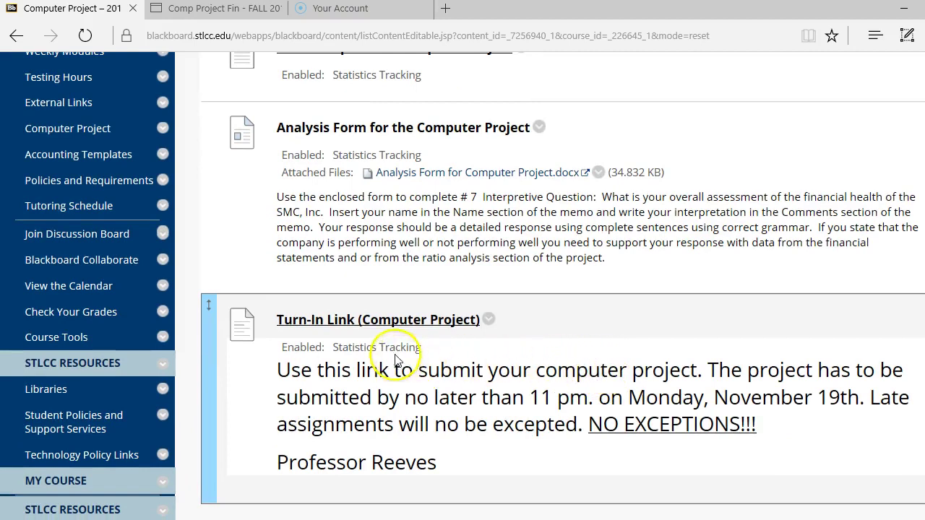
click(393, 318)
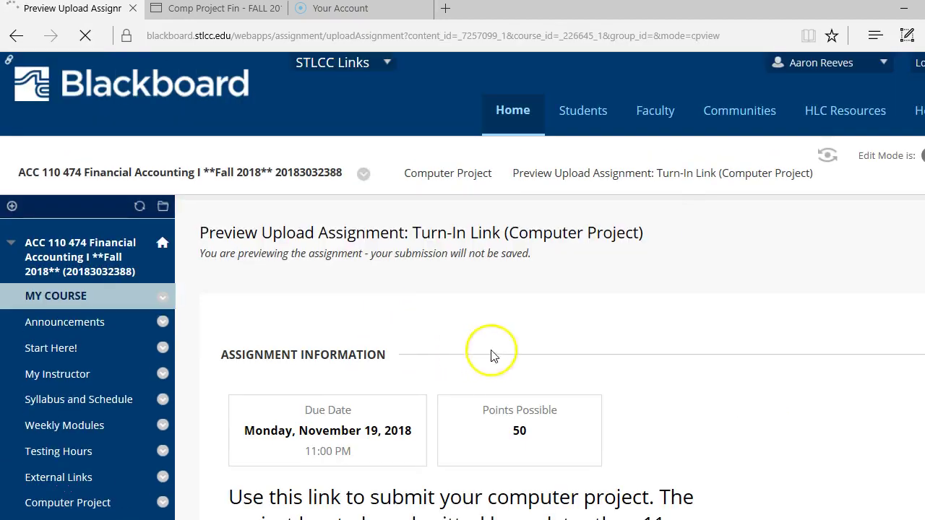
scroll(588, 334, down, 1)
scroll(594, 333, down, 5)
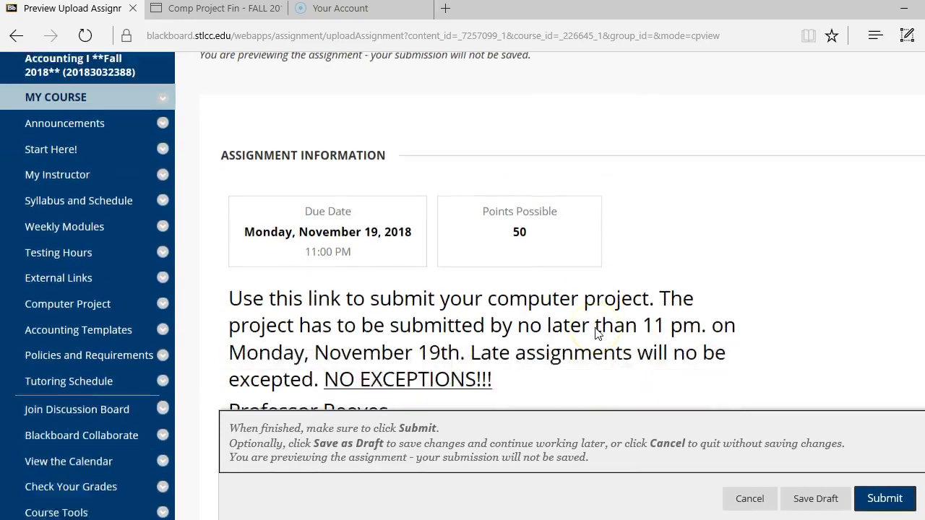
scroll(604, 331, down, 1)
click(449, 323)
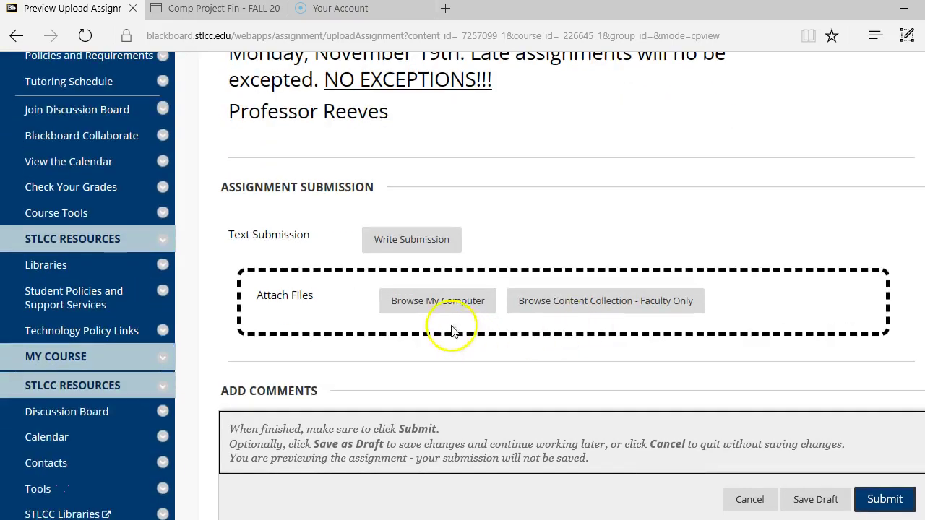
click(451, 322)
click(748, 501)
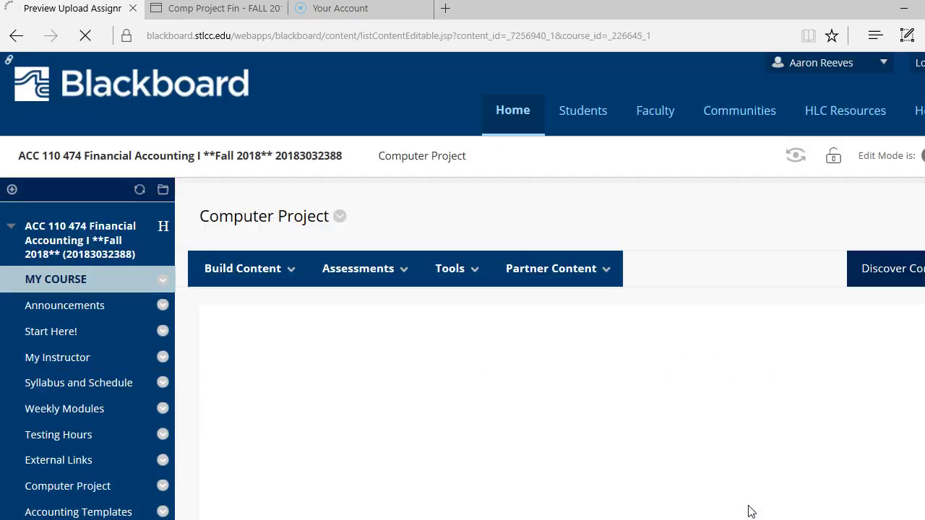
click(677, 403)
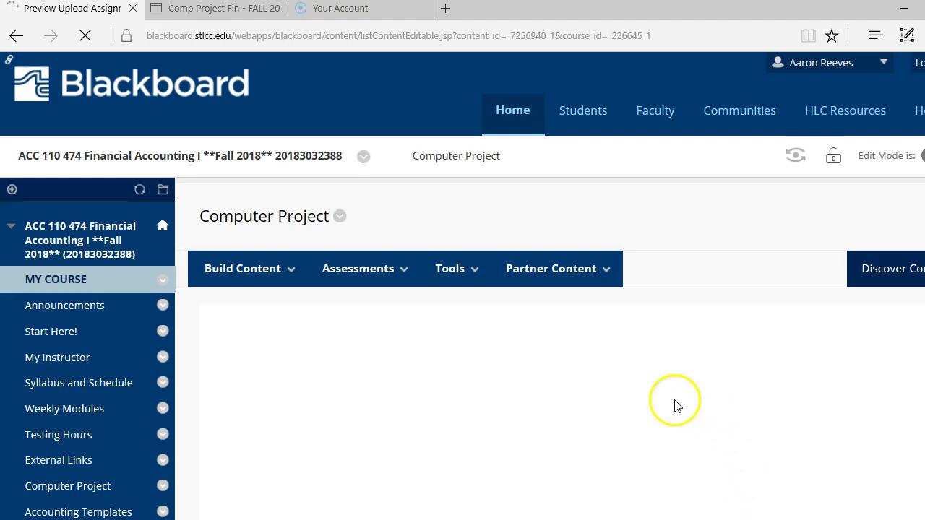
scroll(623, 393, down, 2)
scroll(623, 392, down, 5)
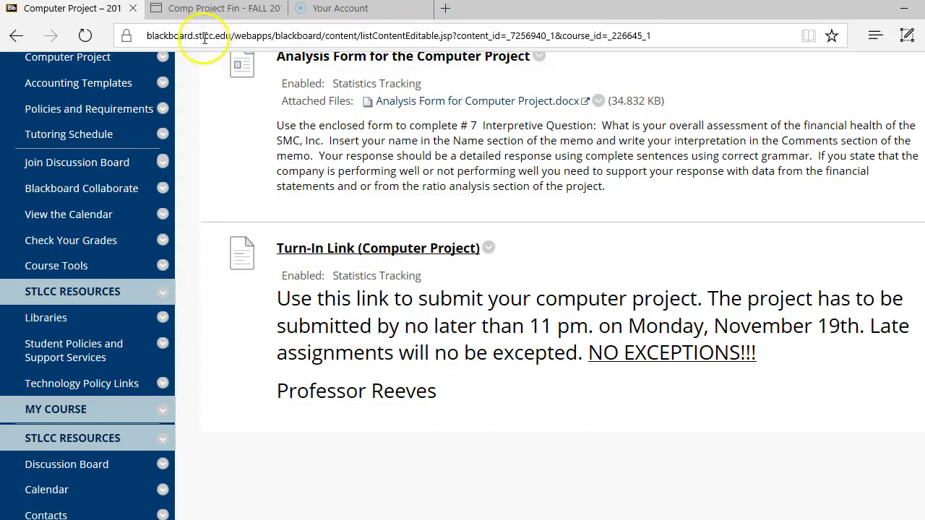
Read the Comp Project Fin PDF's balance sheet, trial balance and task list, then return to Excel.
click(226, 9)
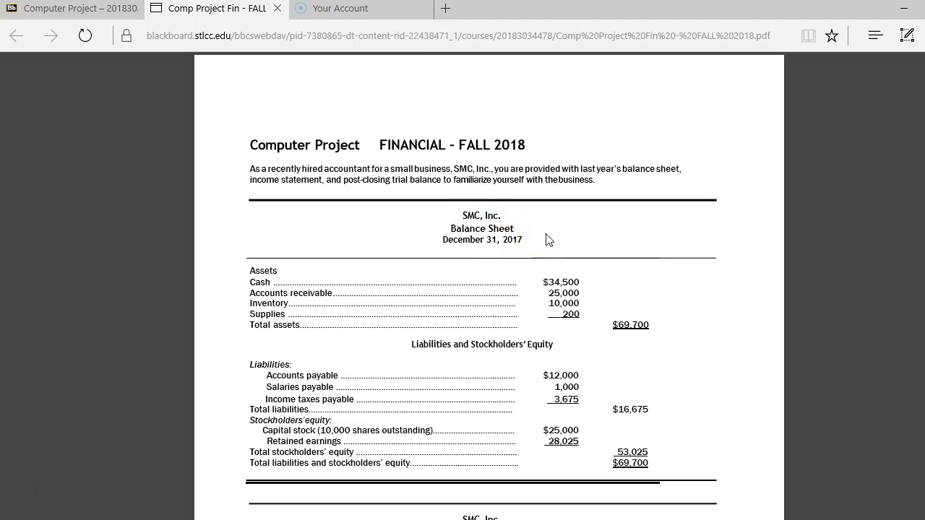
scroll(561, 267, down, 4)
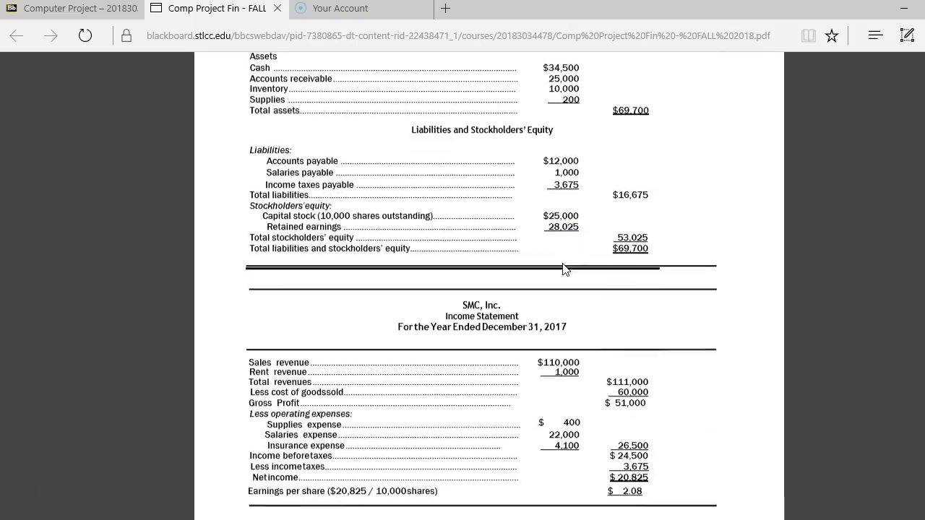
scroll(460, 327, down, 4)
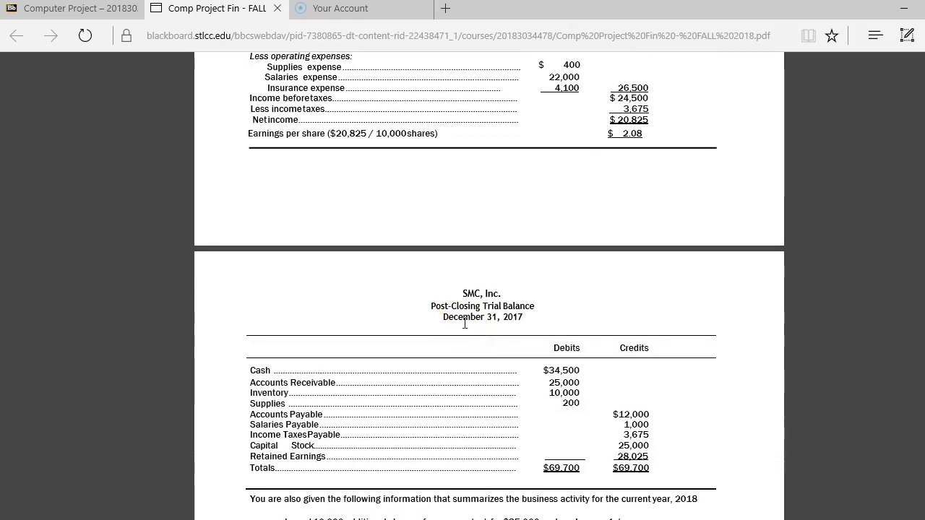
scroll(466, 322, down, 3)
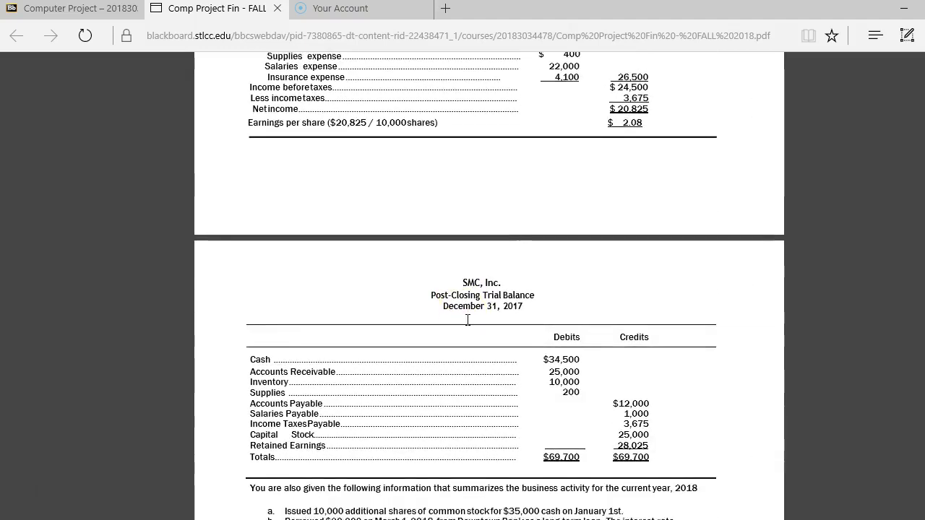
scroll(471, 317, down, 2)
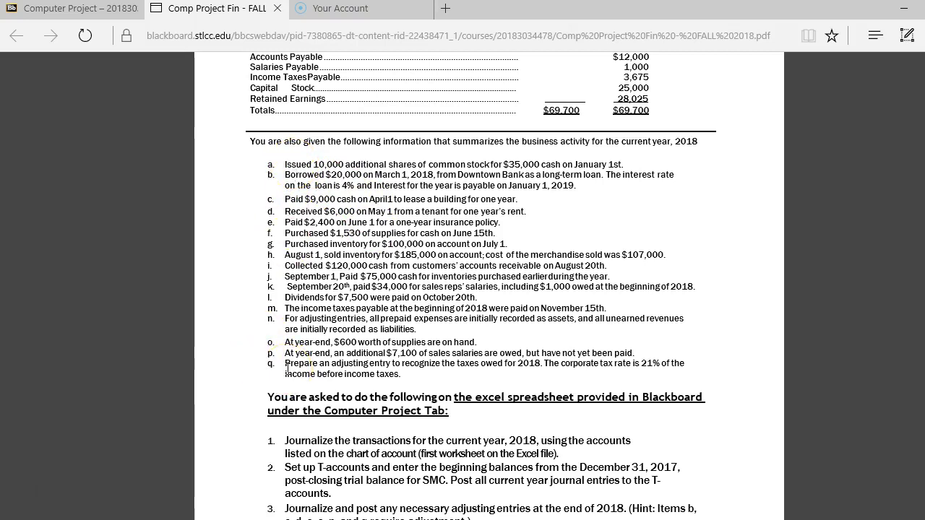
scroll(289, 365, down, 1)
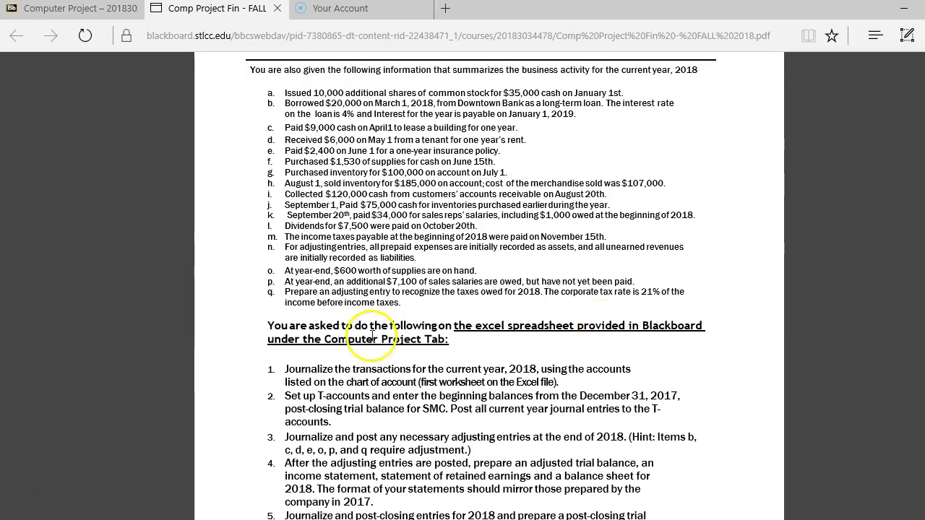
scroll(367, 339, down, 2)
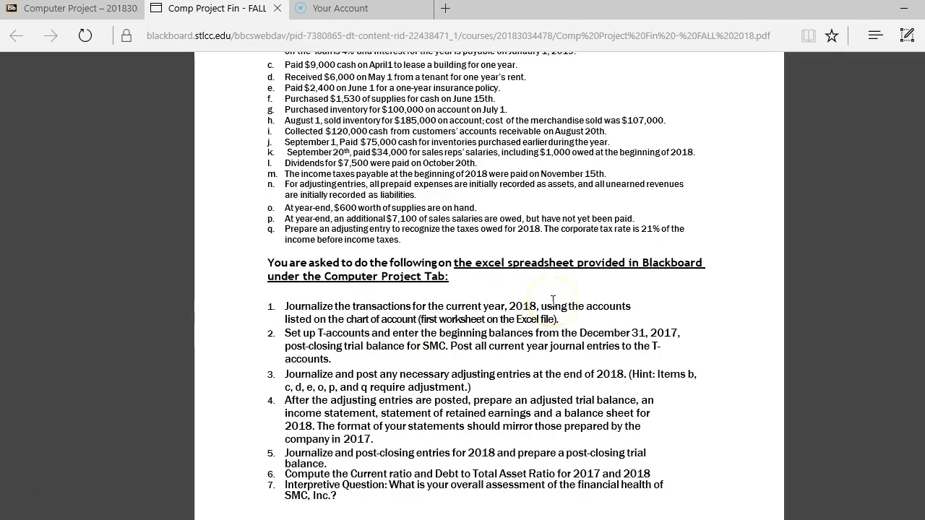
scroll(549, 299, up, 3)
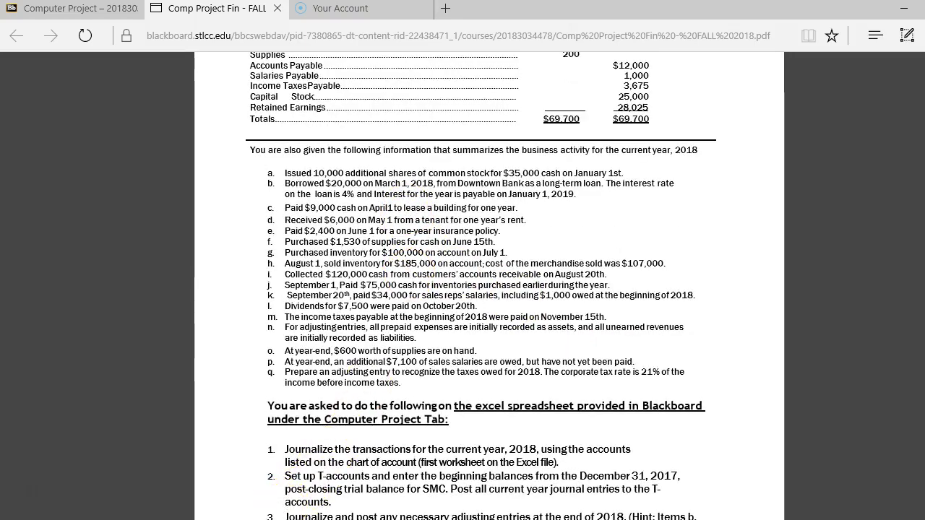
key(alt+Tab)
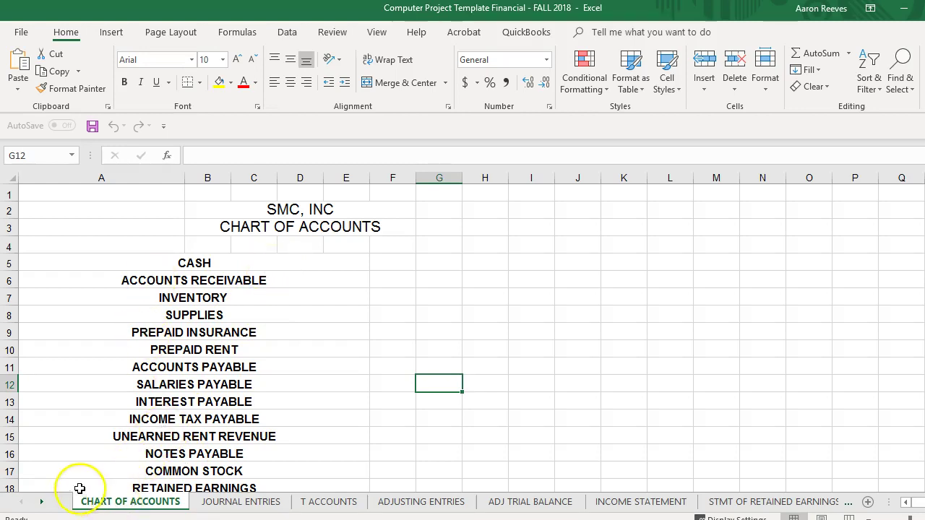
Review the chart of accounts and JOURNAL ENTRIES sheet, then view the PDF's 2018 transactions.
scroll(252, 318, down, 3)
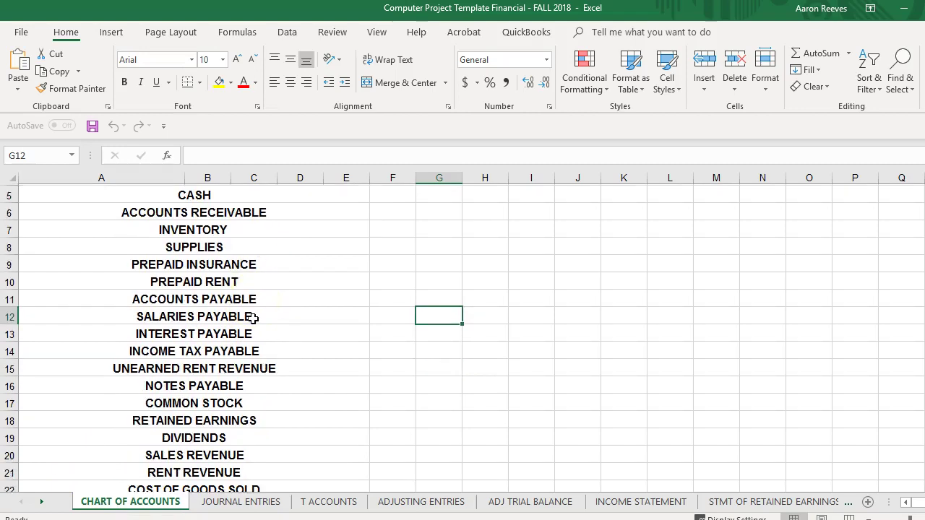
scroll(254, 320, down, 1)
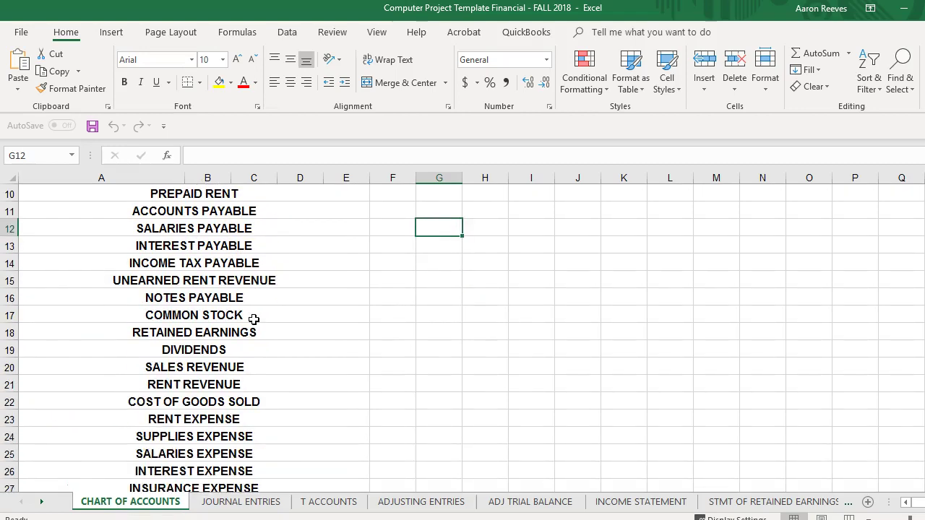
click(239, 503)
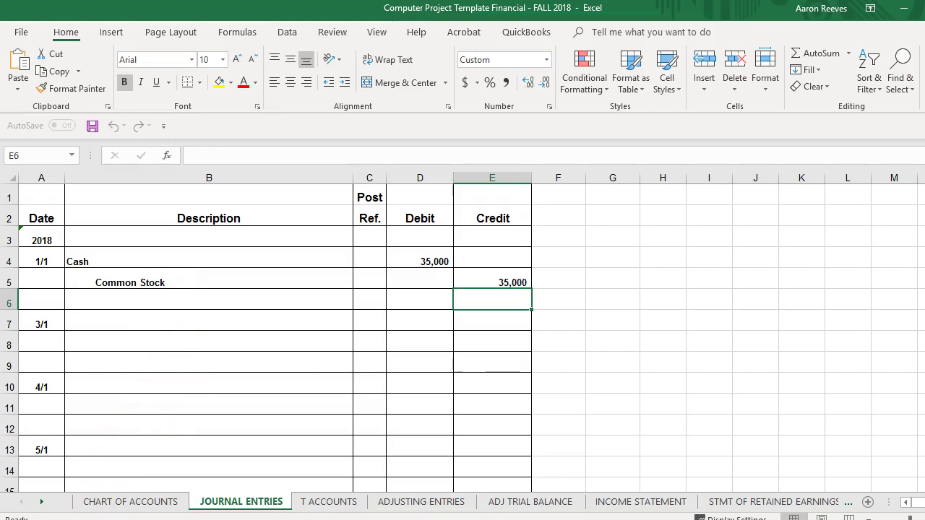
key(alt+Tab)
scroll(356, 427, down, 2)
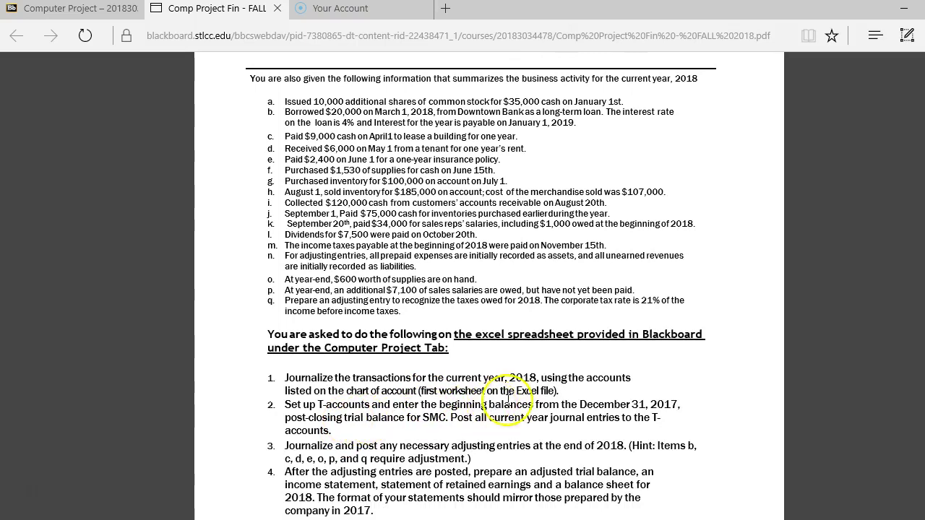
Highlight the post-closing trial balance from Cash through Retained Earnings, then return to Excel.
scroll(533, 402, down, 2)
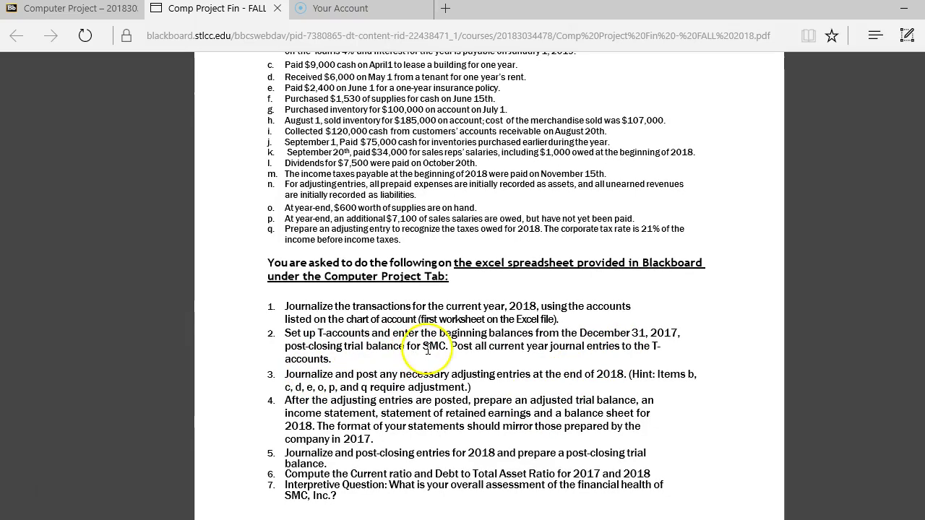
scroll(443, 376, up, 5)
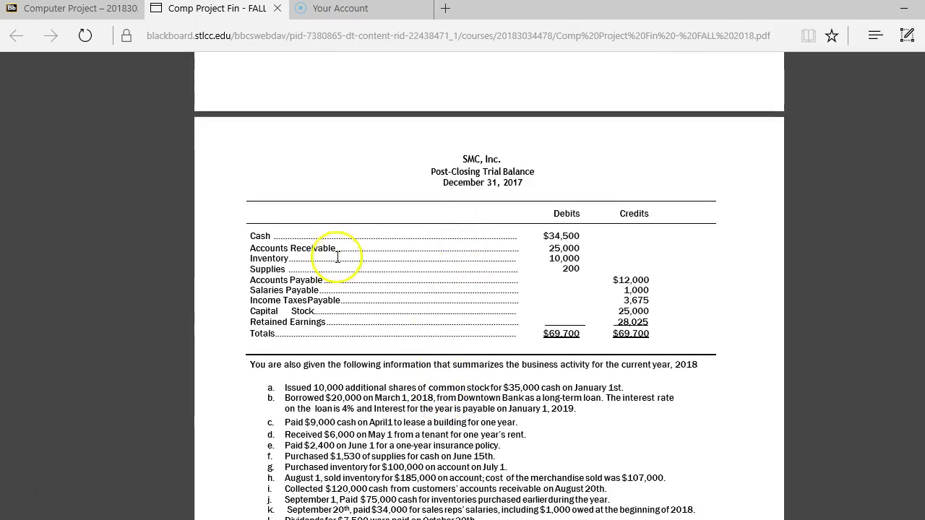
drag(247, 230, 330, 325)
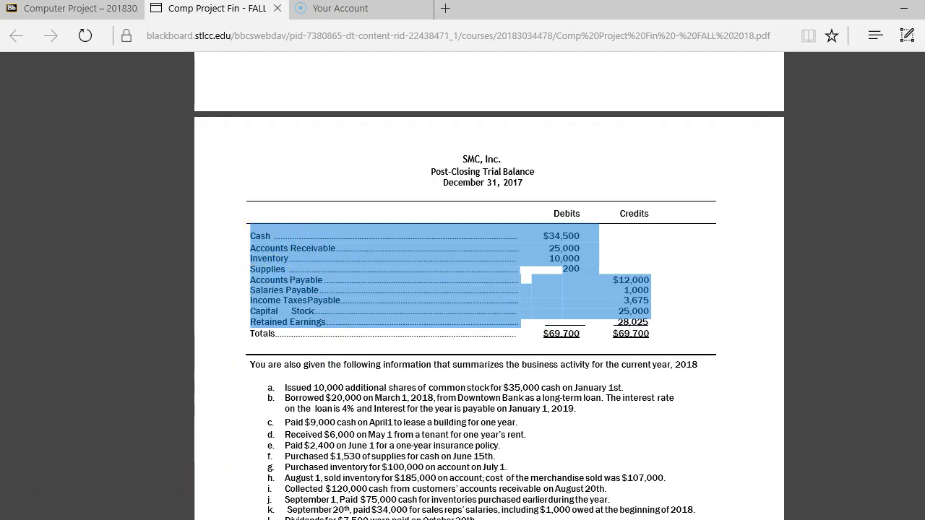
key(alt+Tab)
Enter the 34500 beginning cash balance in cell B2 of the CASH T-account.
click(318, 501)
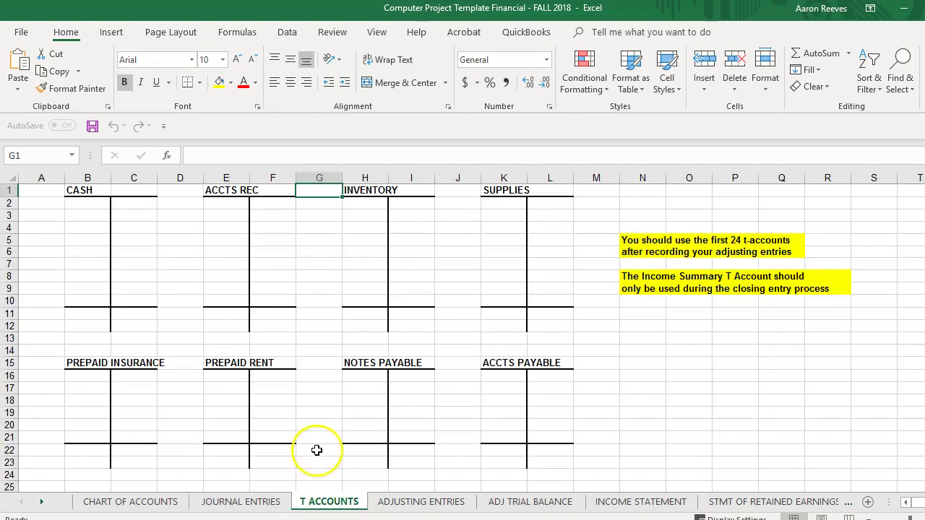
click(74, 203)
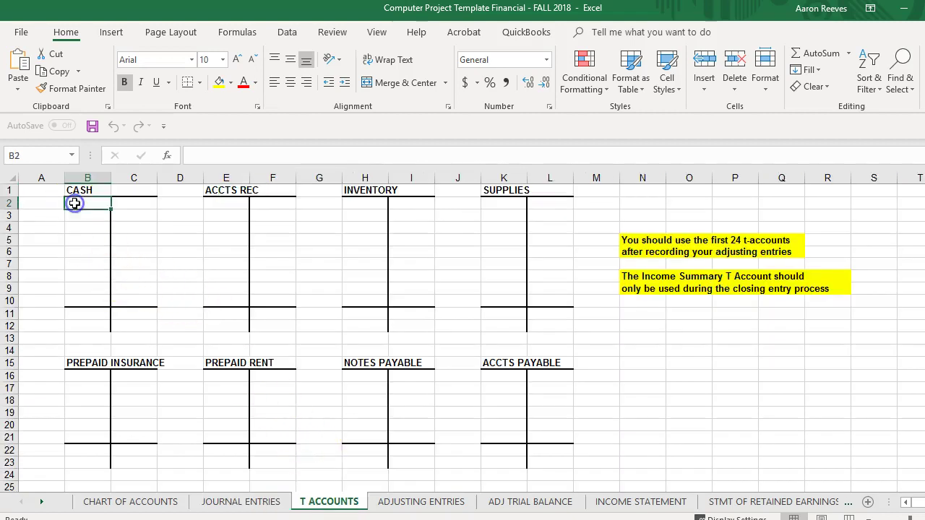
text(34500)
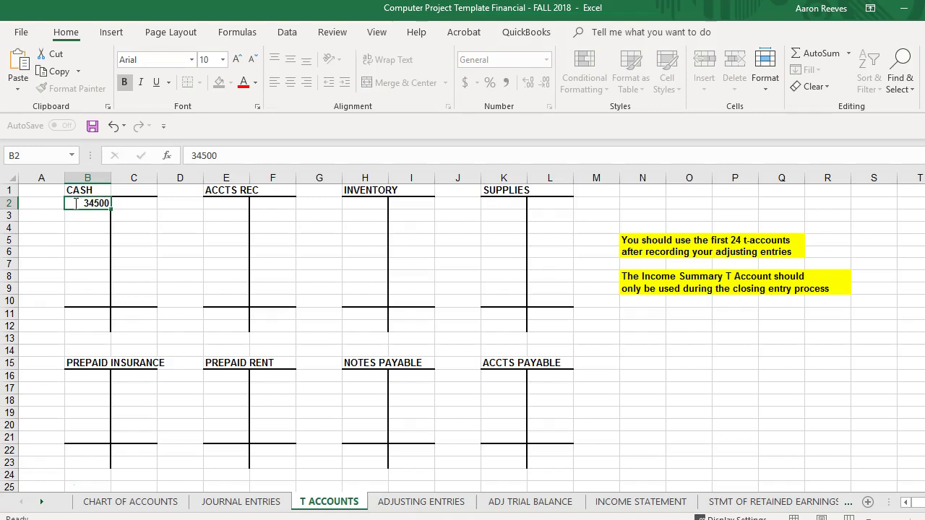
key(Return)
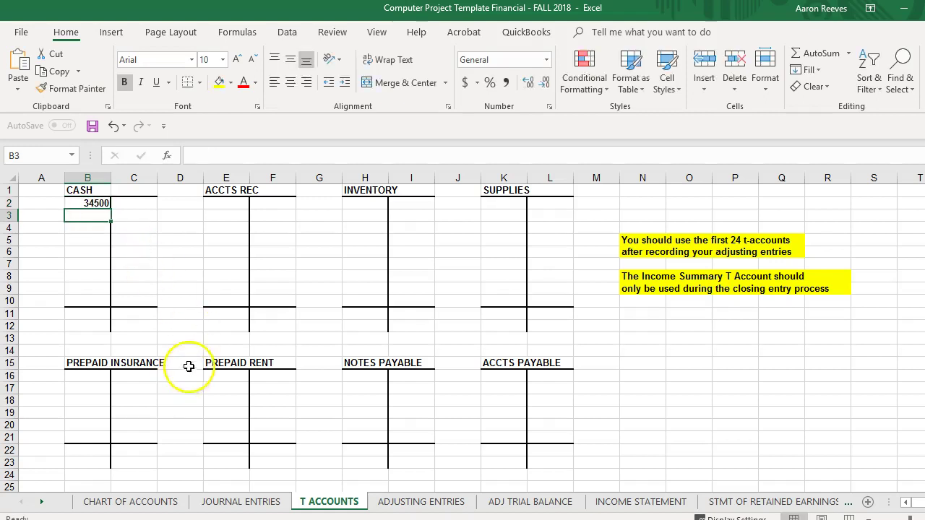
key(alt+Tab)
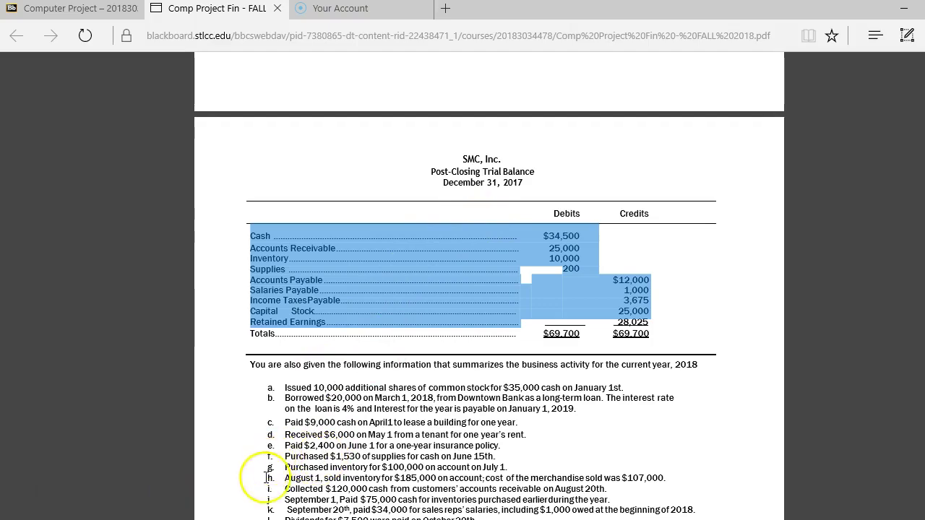
key(alt+Tab)
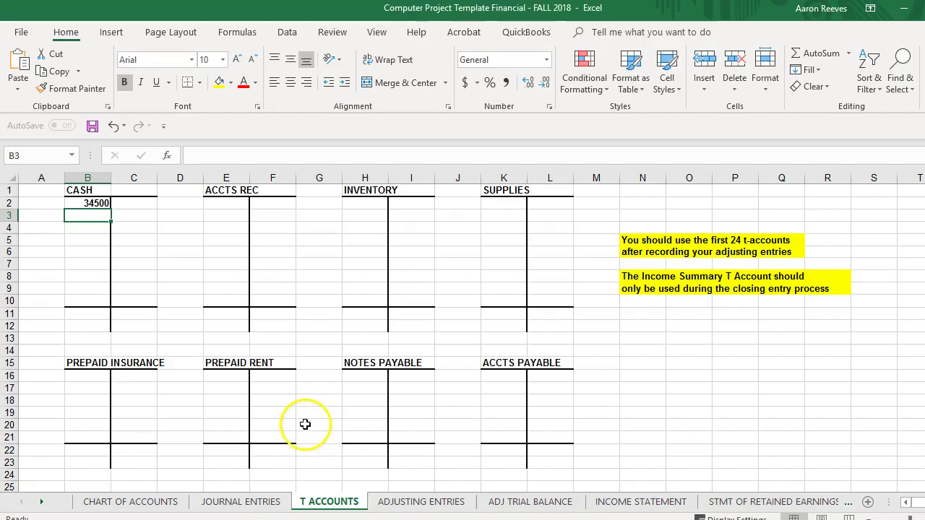
Read the PDF's numbered task list, then go back to Excel's JOURNAL ENTRIES sheet.
key(alt+Tab)
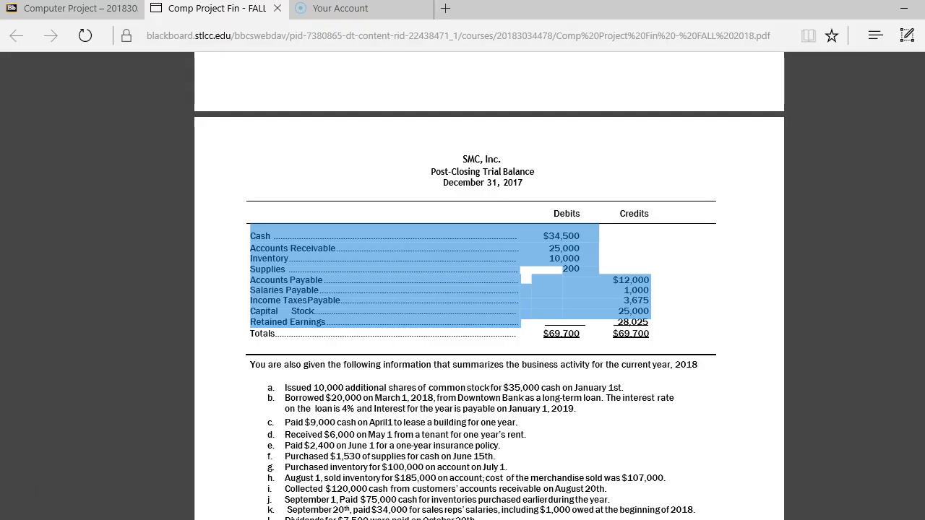
scroll(349, 448, down, 5)
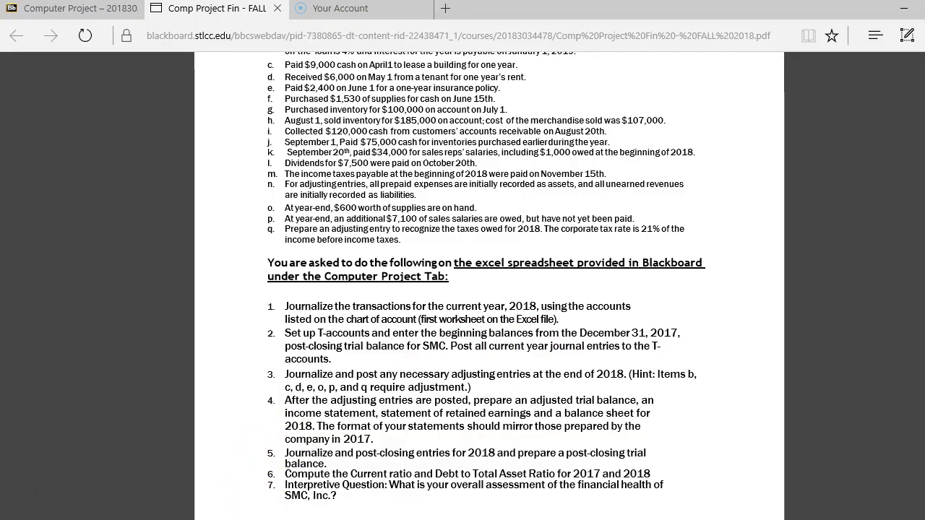
key(alt+Tab)
click(220, 500)
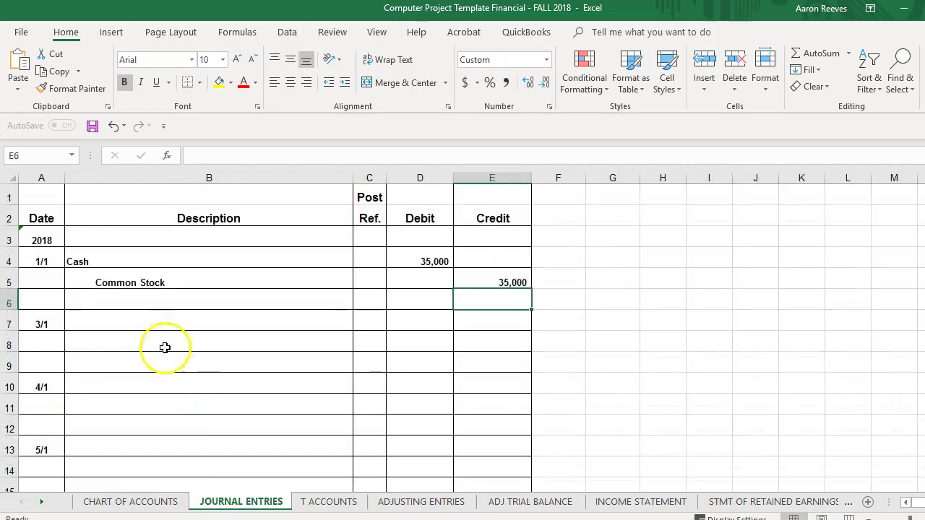
Post the 35000 January cash debit to B3 of the CASH T-account, then revisit the PDF.
click(339, 500)
text(35000)
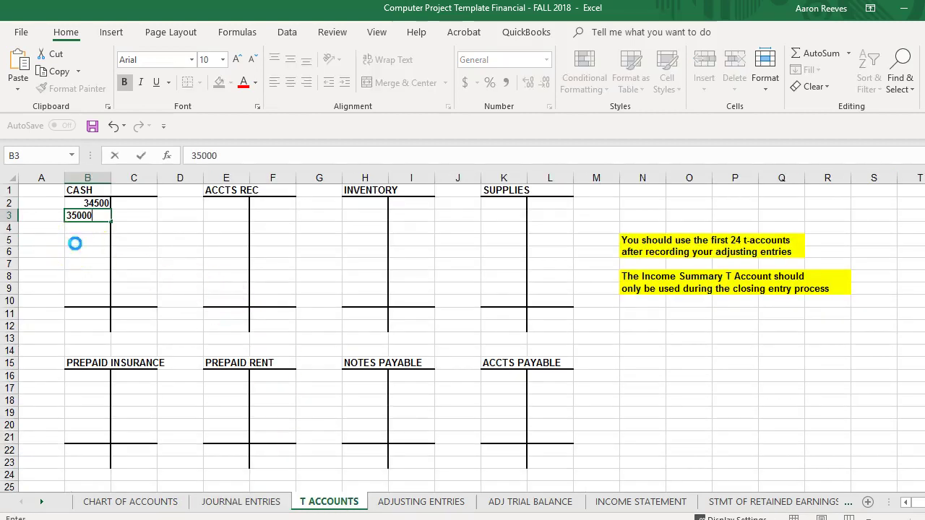
key(Return)
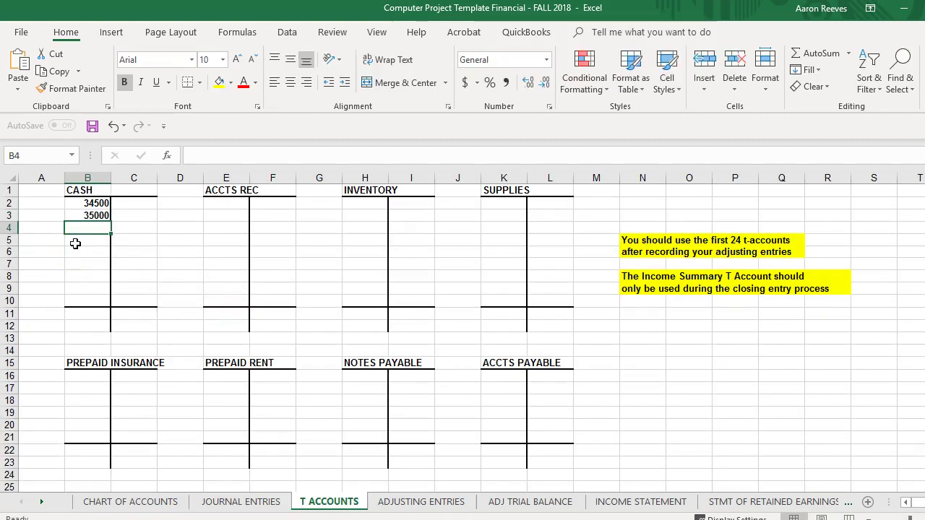
click(230, 502)
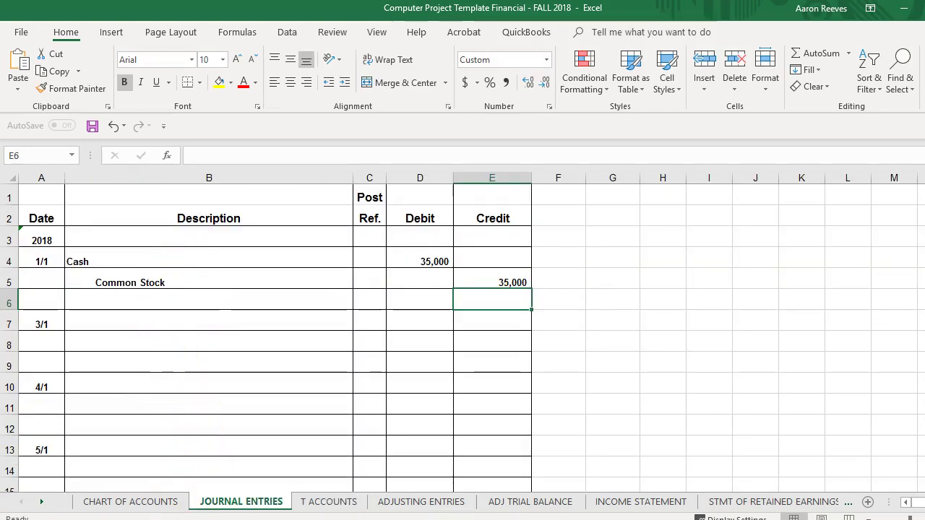
key(alt+Tab)
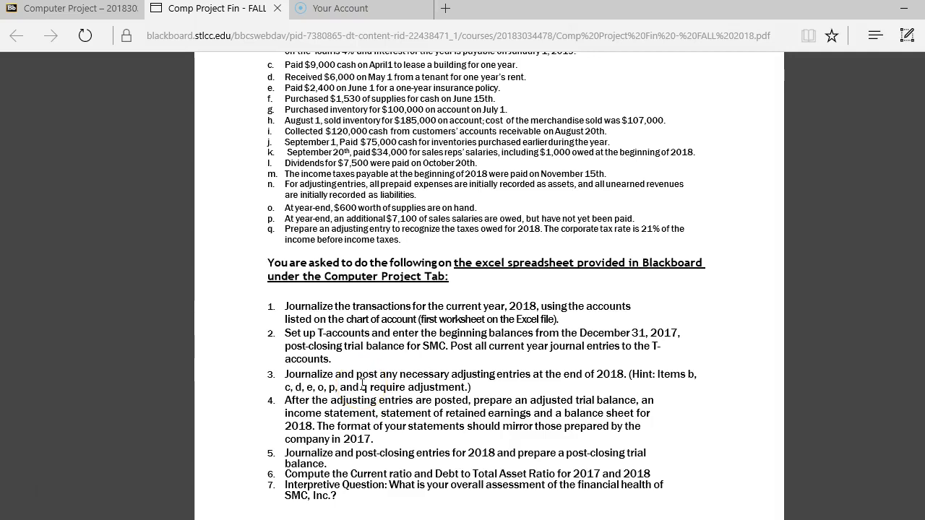
Look back at the highlighted trial balance in the PDF, then return to Excel's JOURNAL ENTRIES sheet.
scroll(362, 385, up, 3)
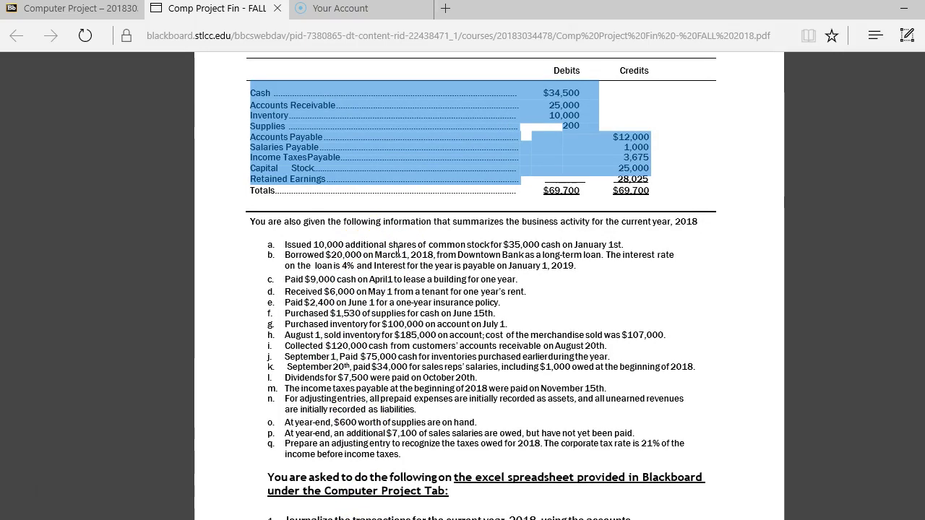
key(alt+Tab)
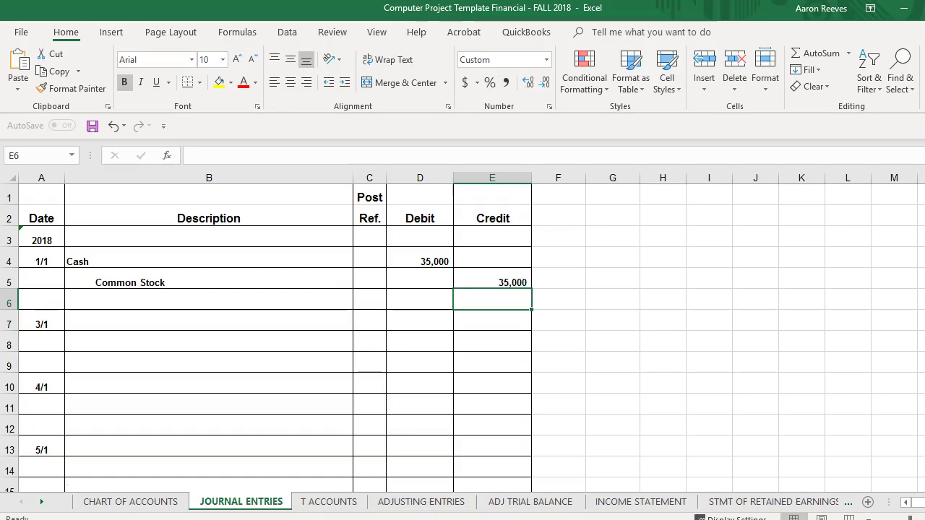
Scroll through the lettered adjustments on ADJUSTING ENTRIES, then return to the T ACCOUNTS sheet.
click(398, 503)
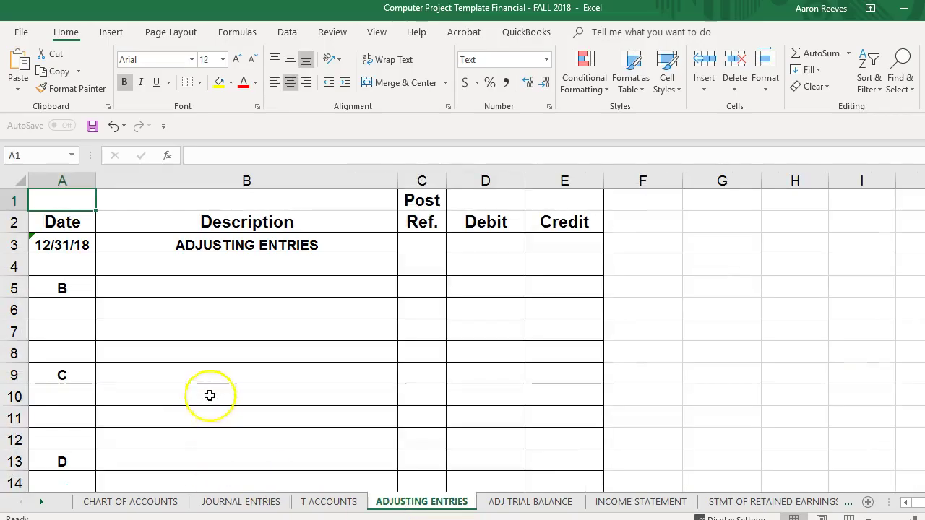
scroll(270, 294, down, 2)
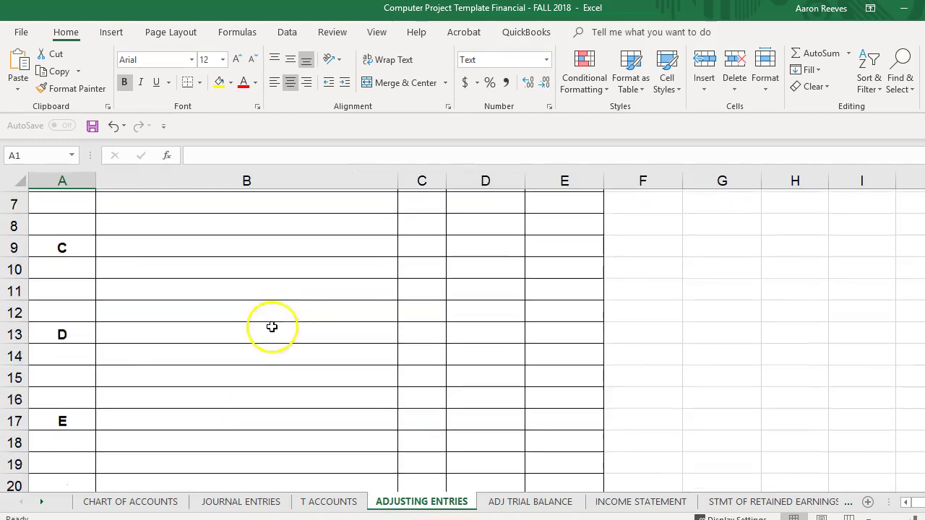
scroll(279, 358, up, 2)
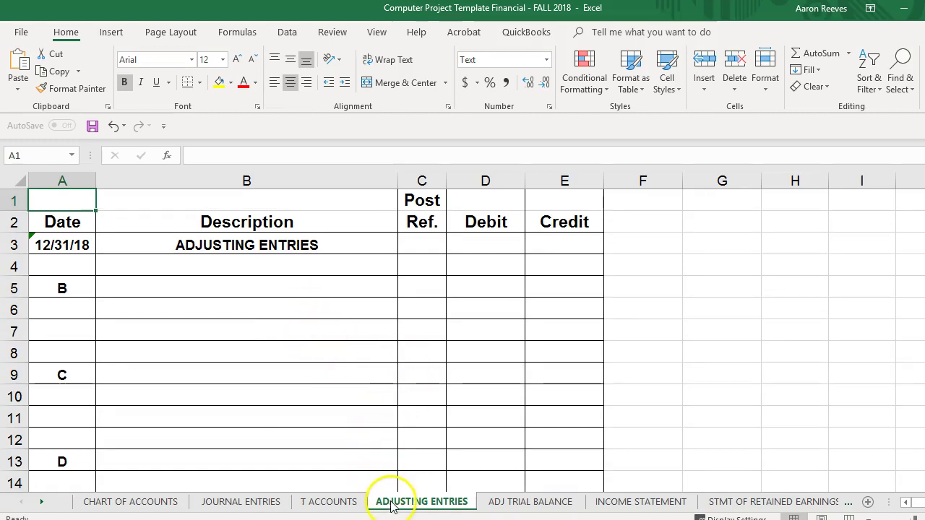
click(331, 501)
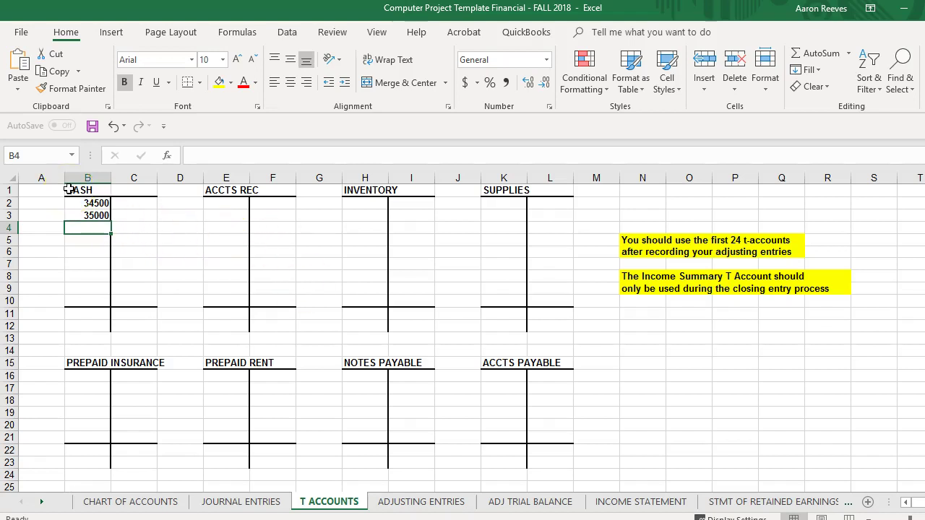
Glance at ADJ TRIAL BALANCE, then scroll T ACCOUNTS down past Costofgoodssold to Income Summary.
click(514, 502)
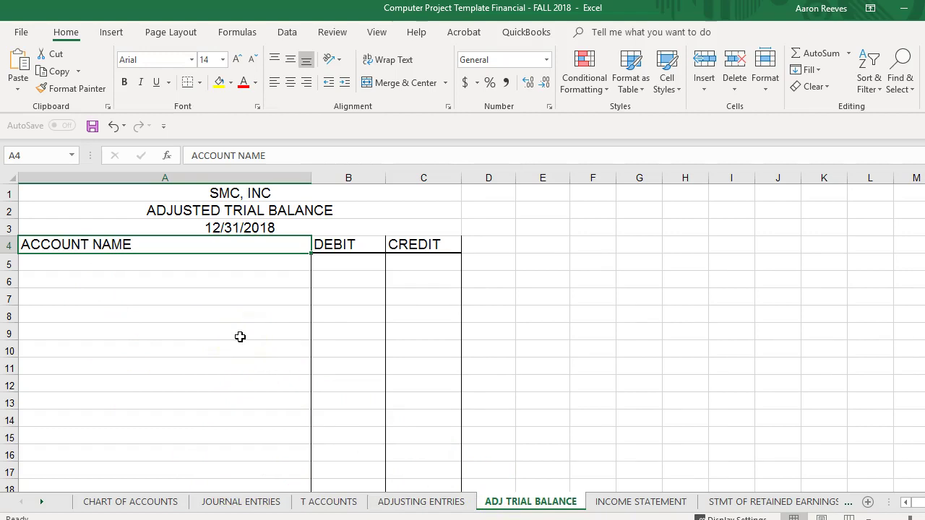
click(330, 502)
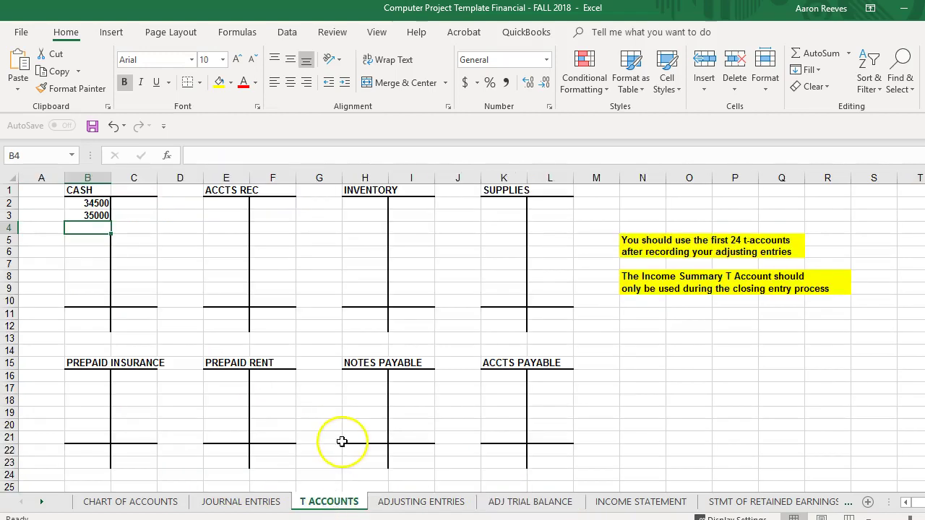
scroll(341, 439, down, 1)
scroll(341, 439, down, 5)
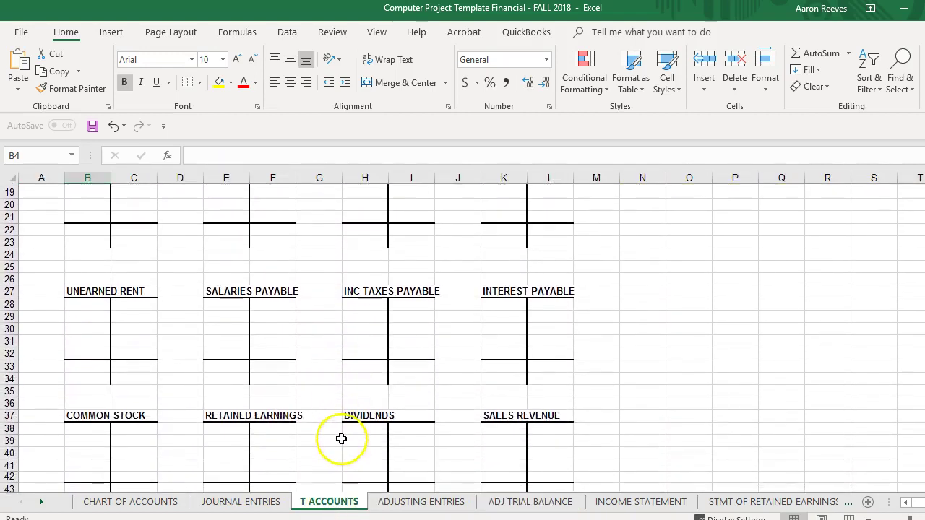
scroll(343, 436, down, 7)
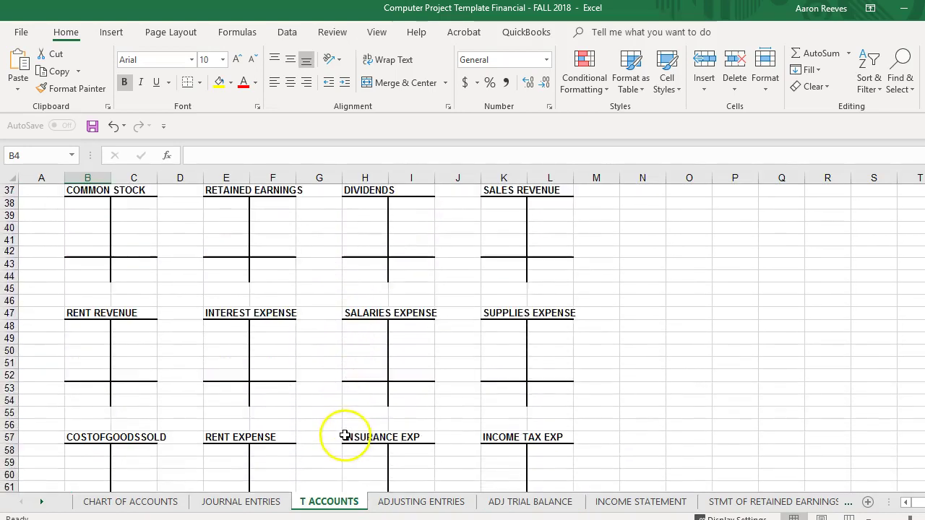
scroll(345, 436, down, 3)
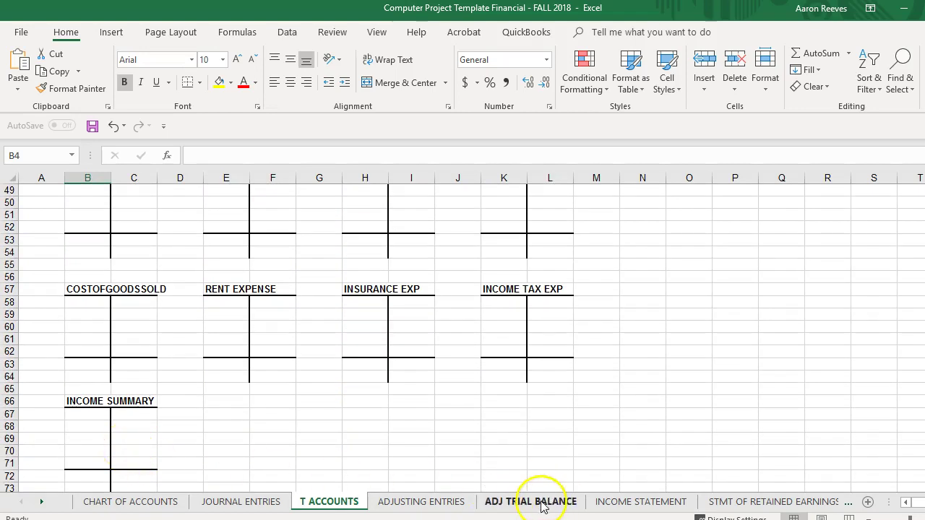
View INCOME STATEMENT, STMT OF RETAINED EARNINGS and BALANCE SHEET, ending on CLOSING ENTRIES.
click(600, 502)
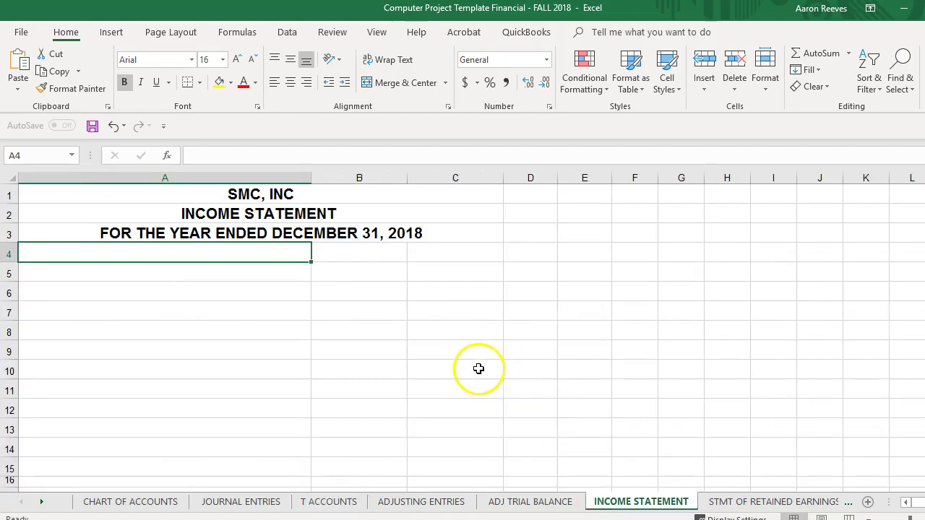
click(744, 502)
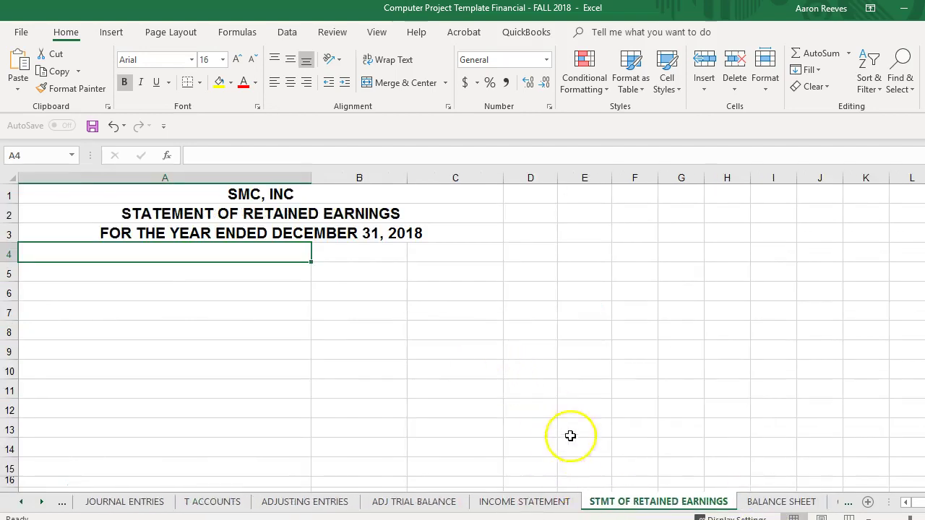
click(745, 501)
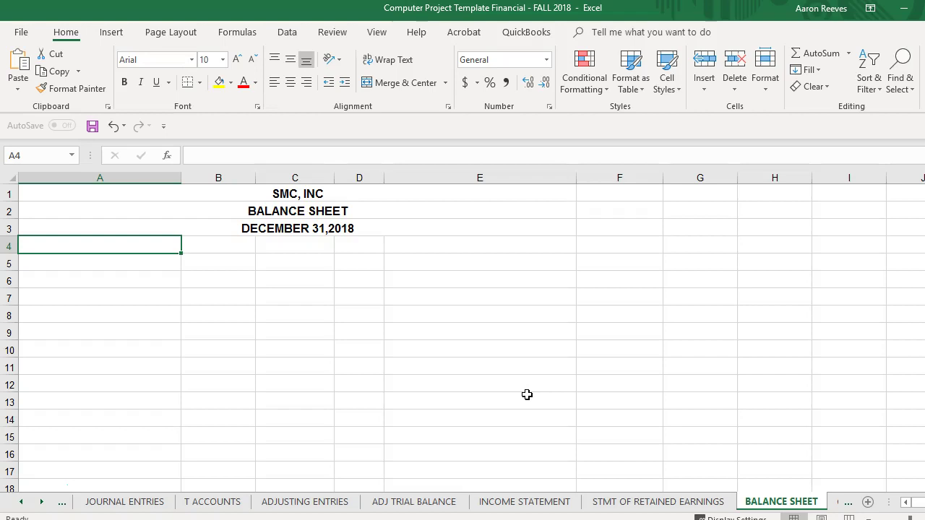
click(837, 502)
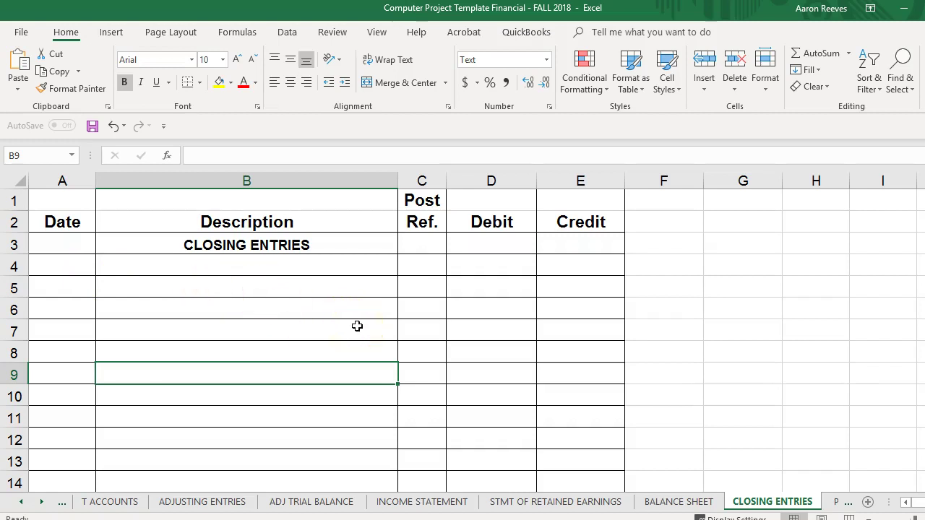
Compare the T ACCOUNTS and CLOSING ENTRIES sheets, scrolling back to the top of T ACCOUNTS.
click(119, 502)
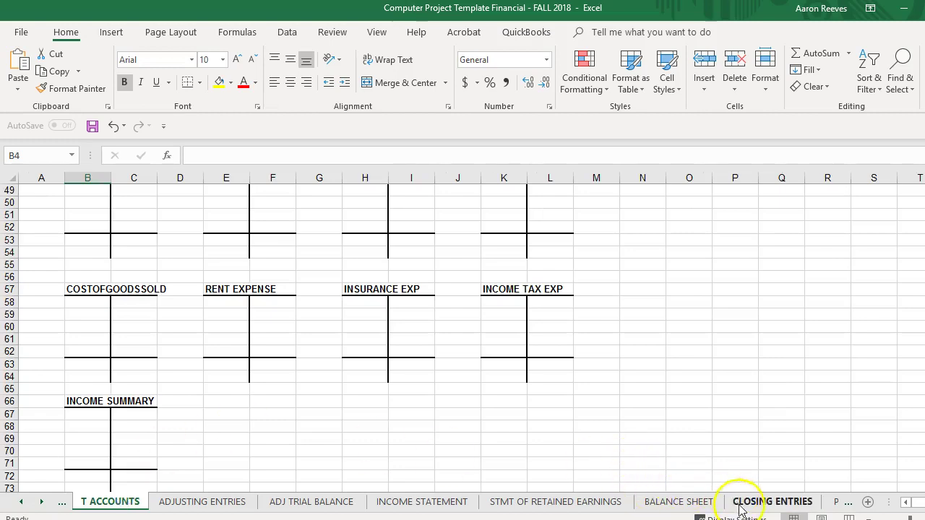
click(770, 502)
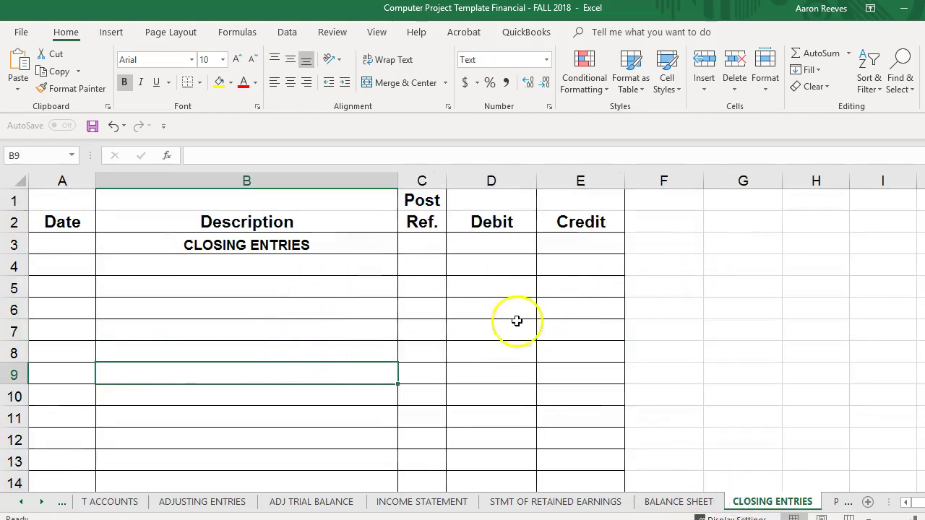
click(107, 506)
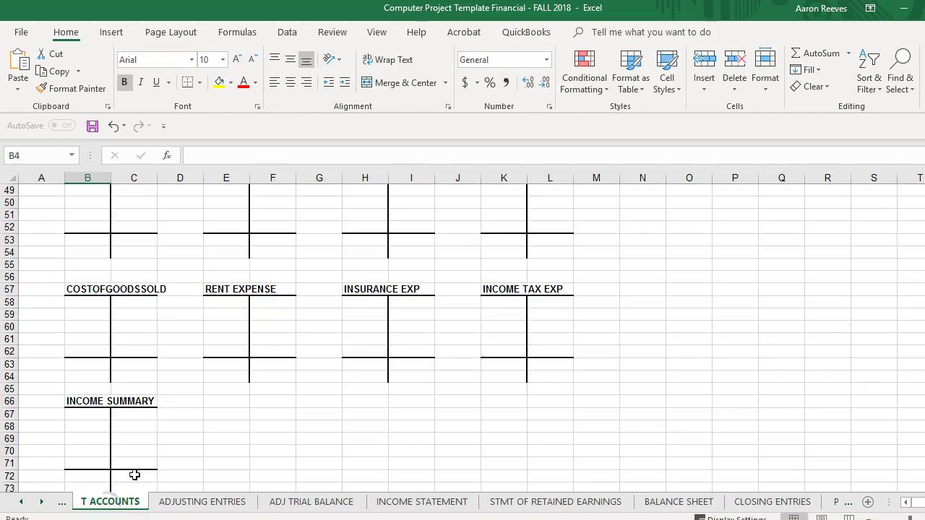
scroll(160, 457, up, 3)
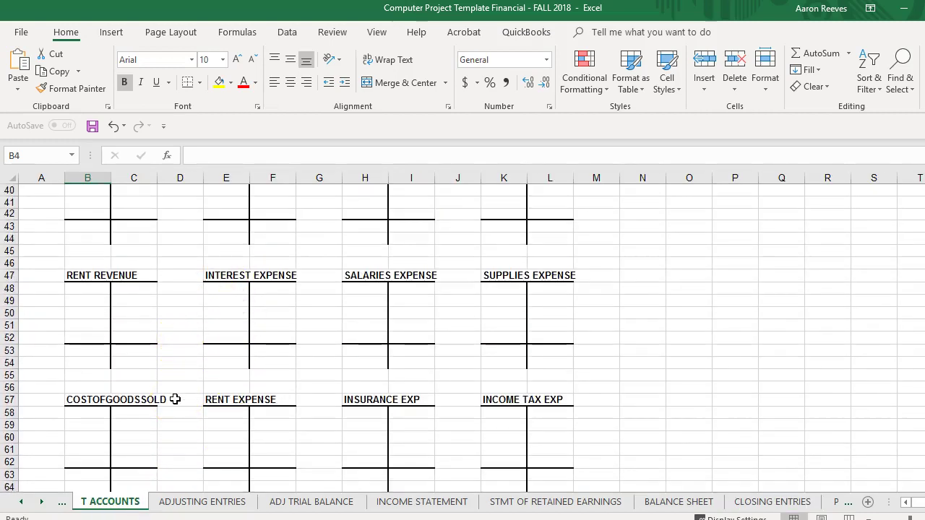
Check the POST CLOSING TRIAL BALANCE's first account row A5, then move to the RATIOS sheet.
click(832, 503)
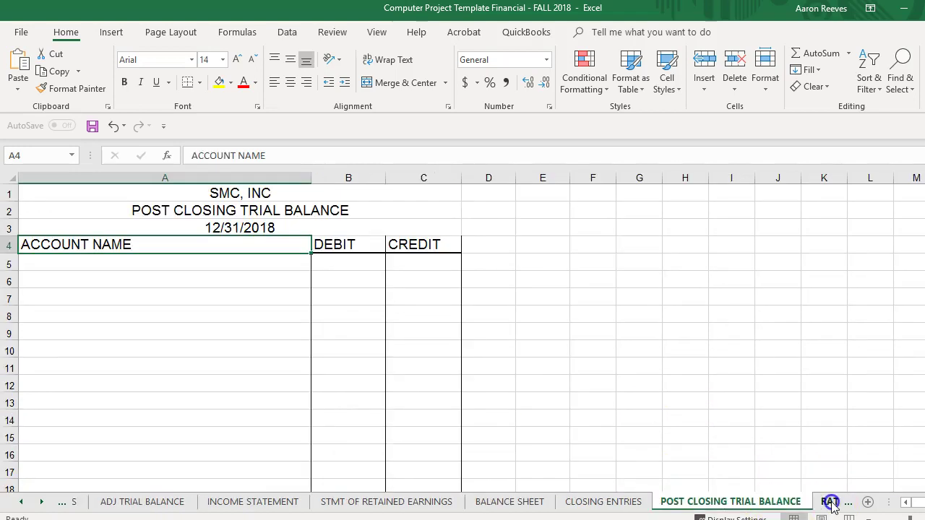
click(145, 271)
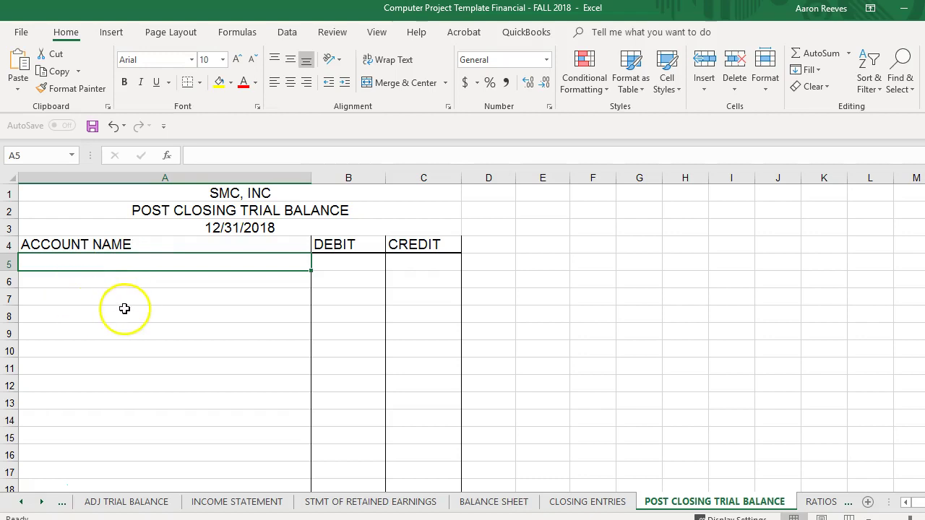
click(821, 502)
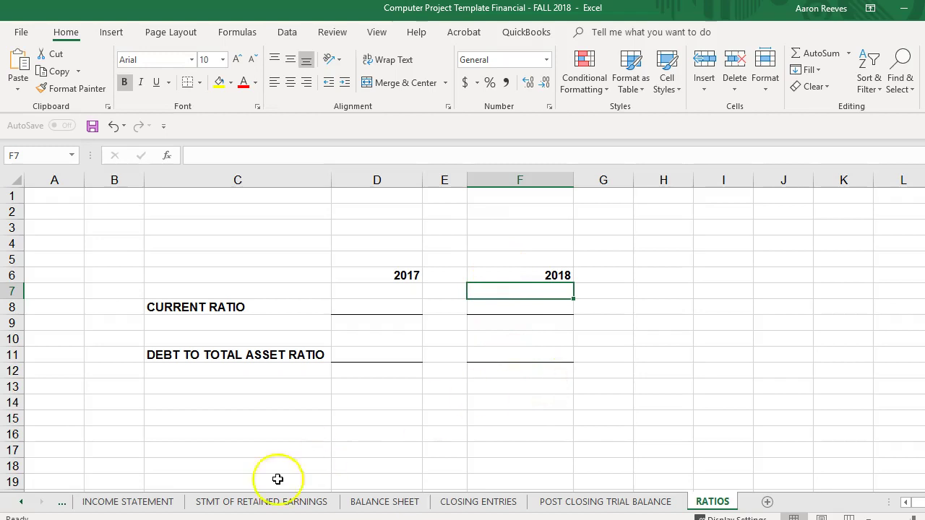
Read the numbered task list in the project PDF, then bring up the Word analysis memo.
key(alt+Tab)
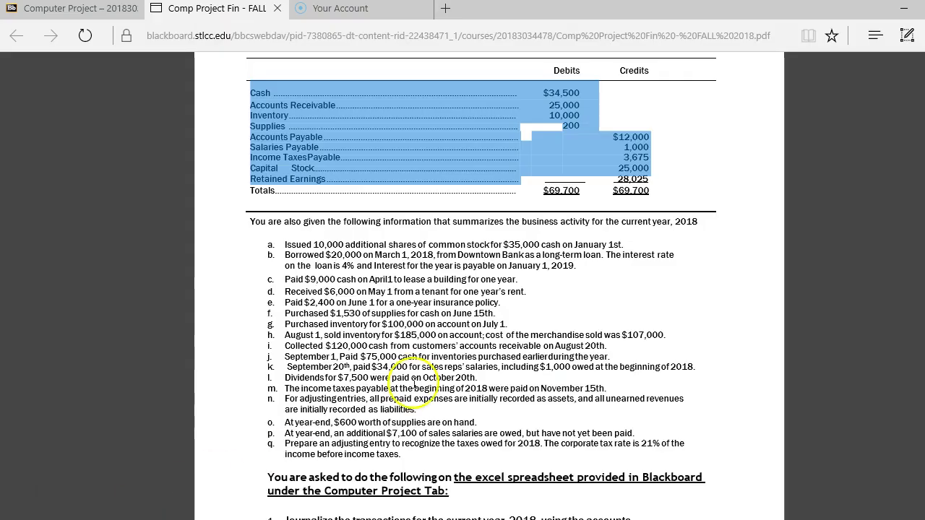
scroll(433, 366, down, 3)
scroll(434, 366, down, 1)
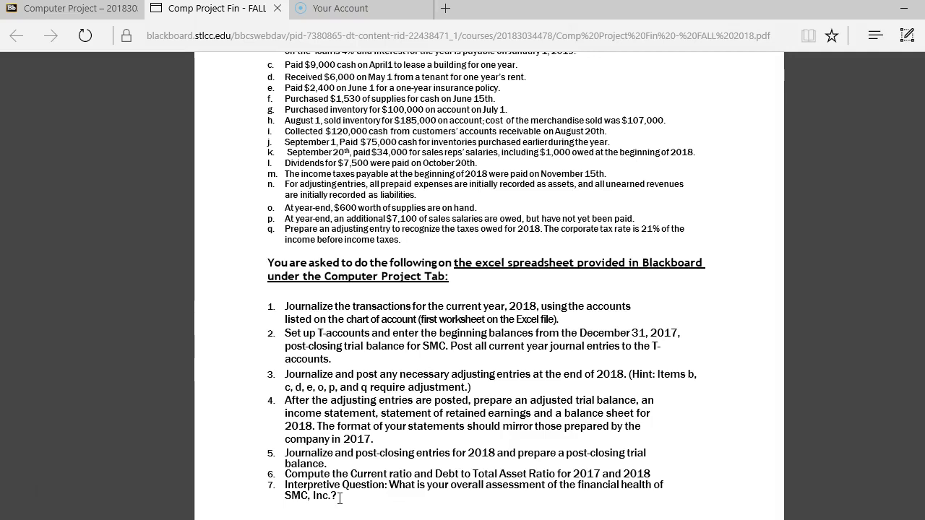
key(alt+Tab)
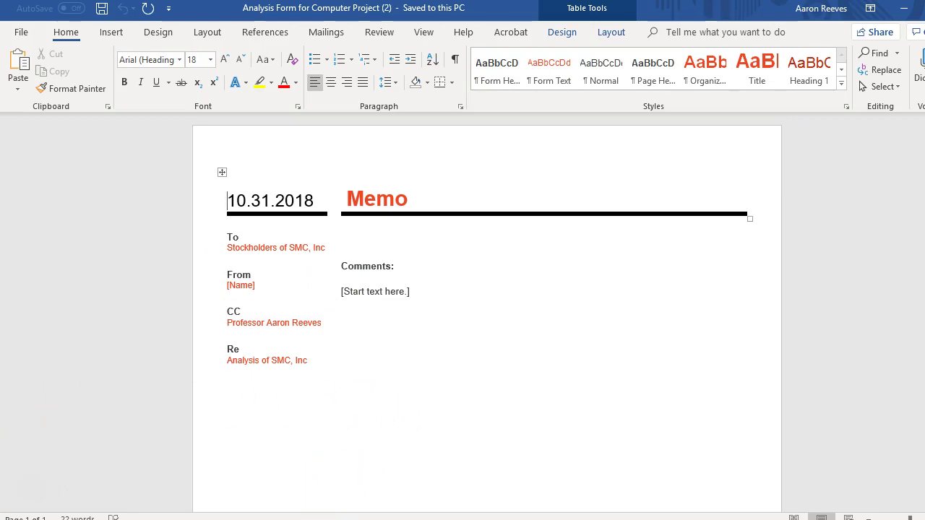
Step the workbook back through the sheets to JOURNAL ENTRIES, then return via Word to the project PDF.
key(alt+Tab)
click(62, 502)
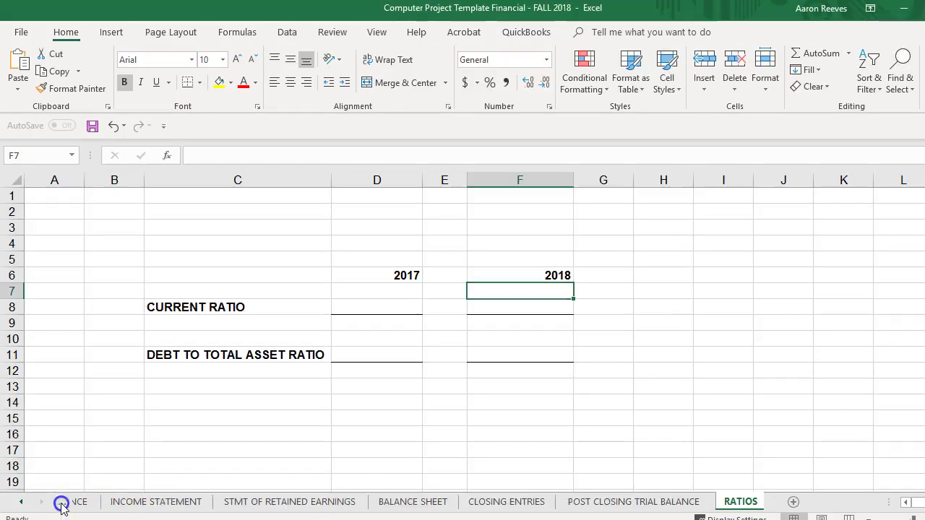
click(89, 502)
click(62, 501)
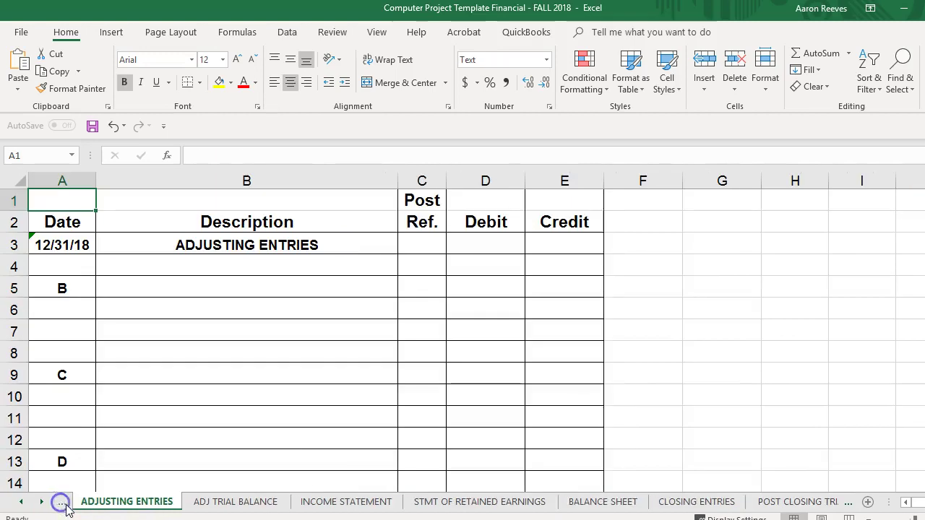
click(64, 501)
click(64, 502)
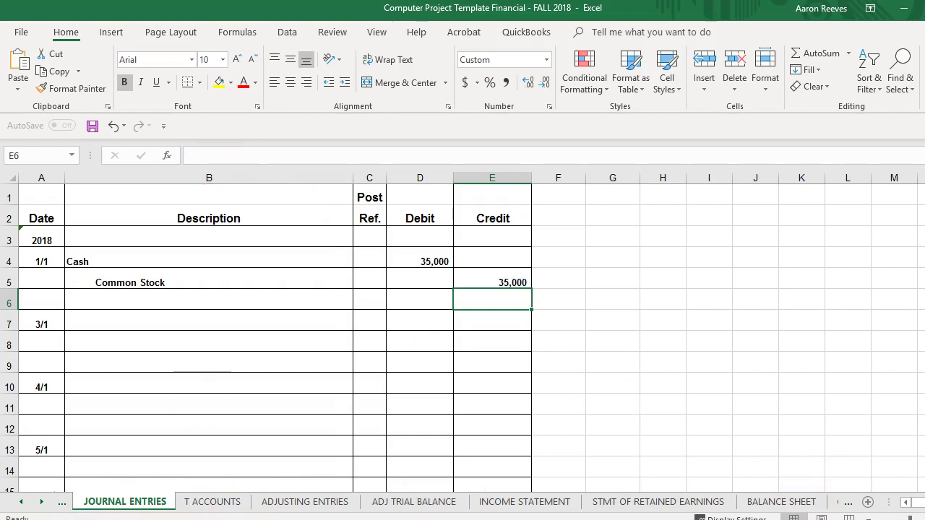
key(alt+Tab)
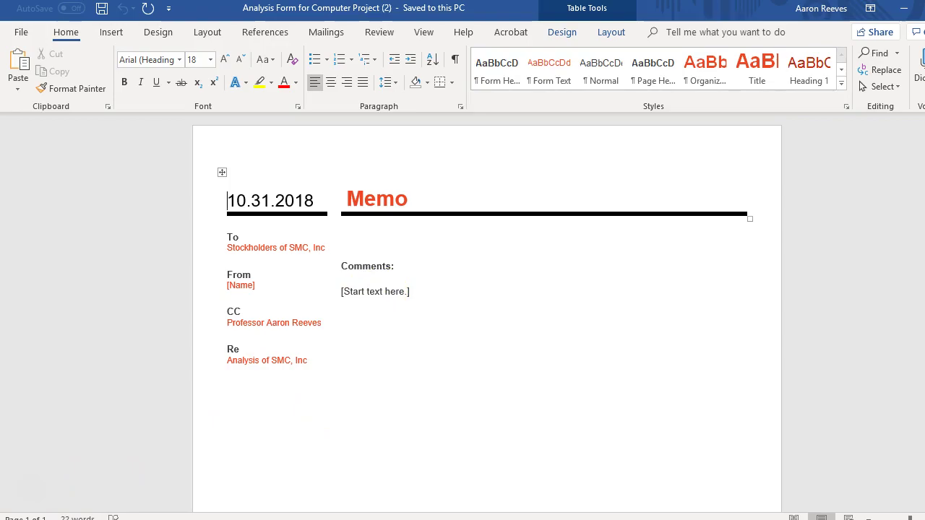
key(alt+Tab)
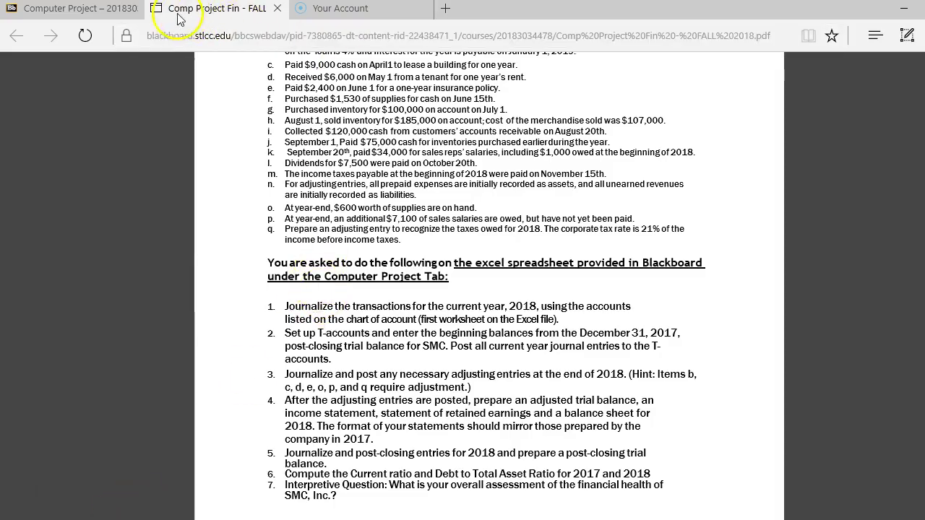
Show the Blackboard Computer Project page with its Turn-In Link and November 19th deadline.
click(95, 8)
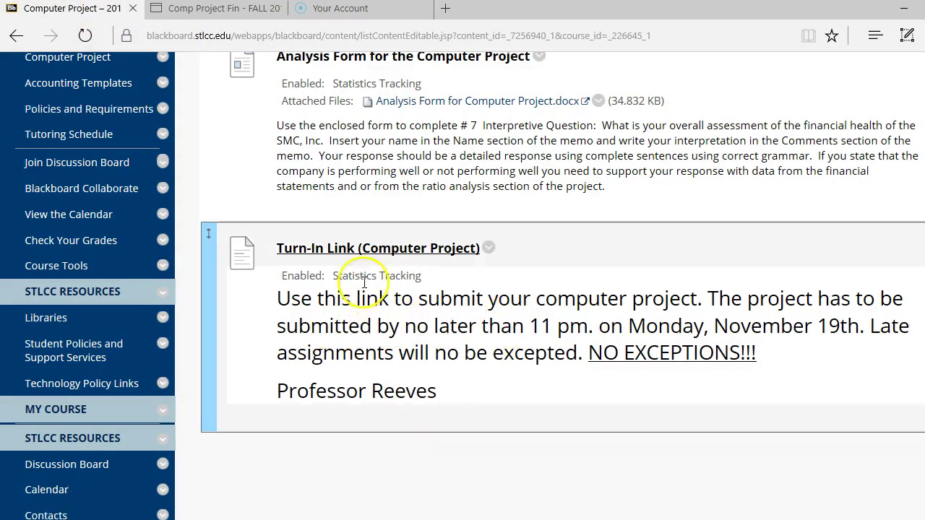